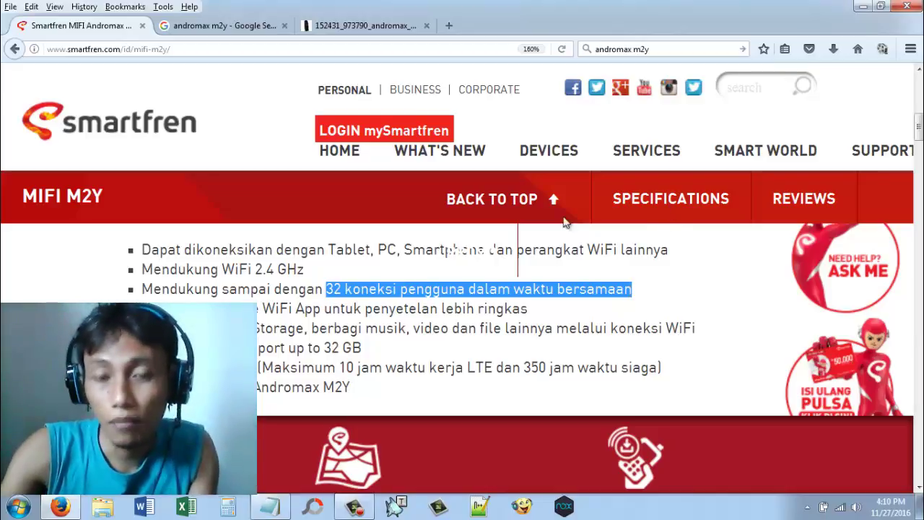
Close the Bom Neraka.txt note and write the address 192.168.1.1 in a new blank Notepad document.
click(272, 508)
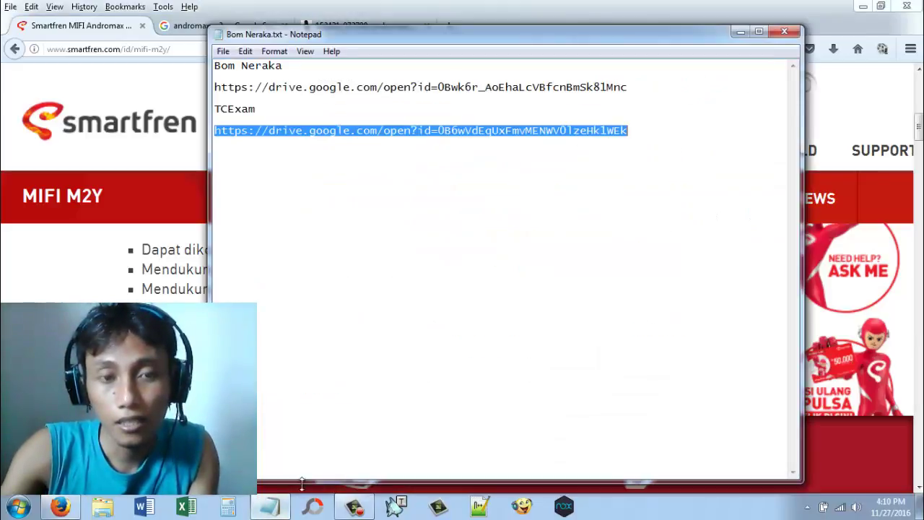
click(784, 32)
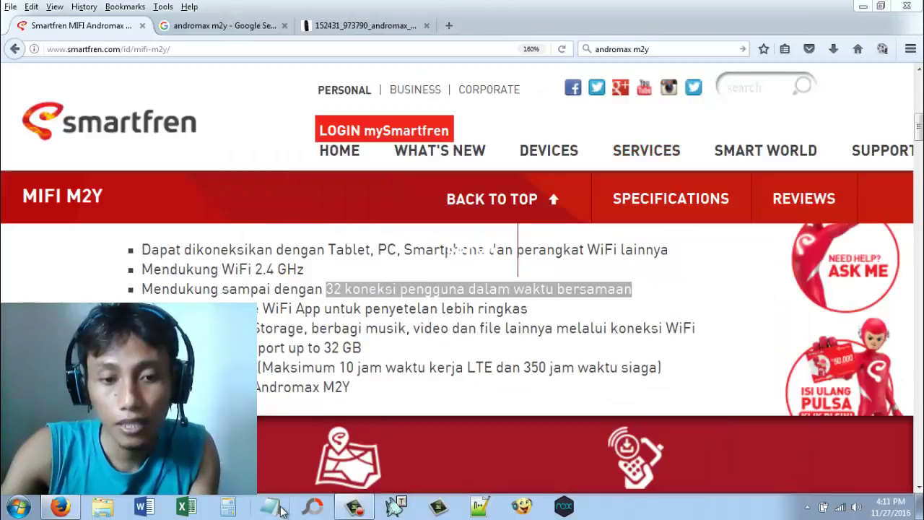
right_click(274, 509)
click(277, 509)
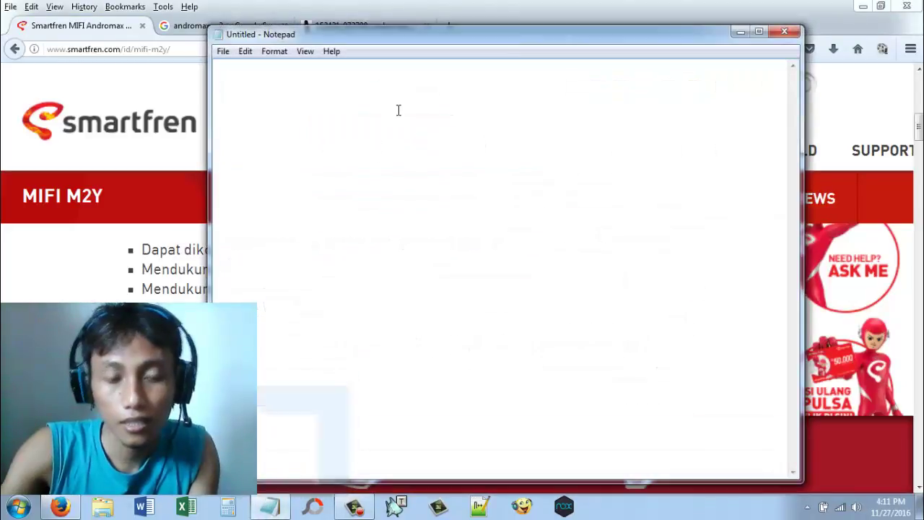
text(192)
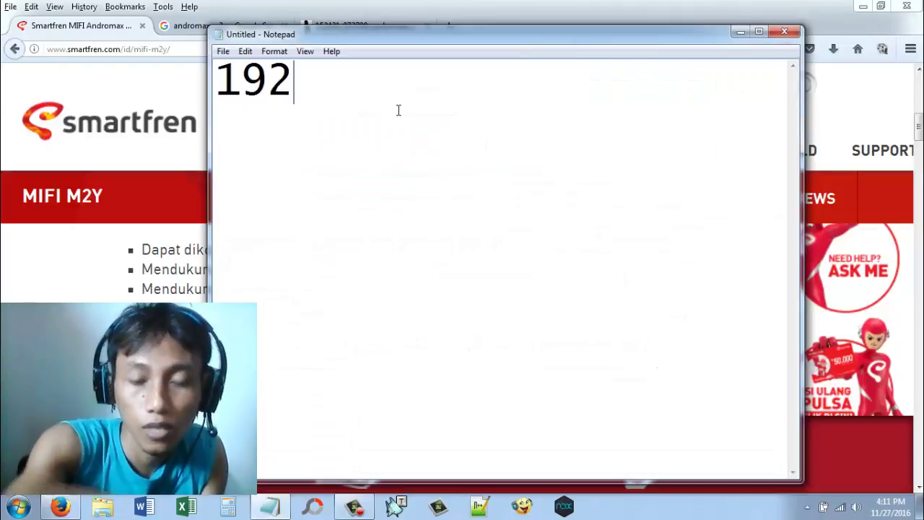
text(.16)
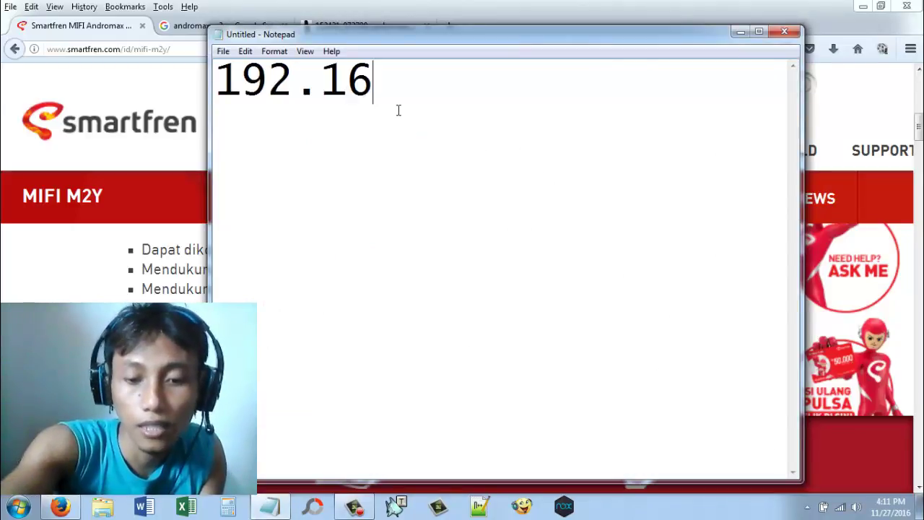
text(8.)
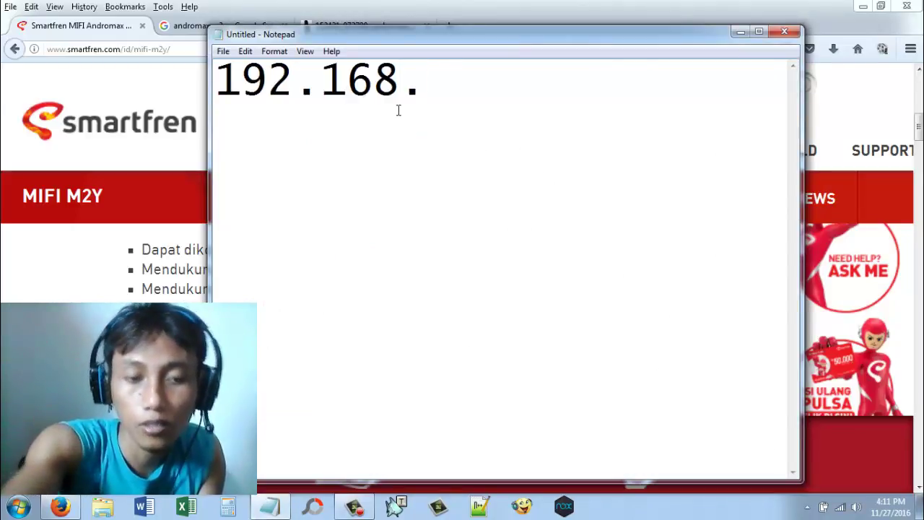
text(1.1)
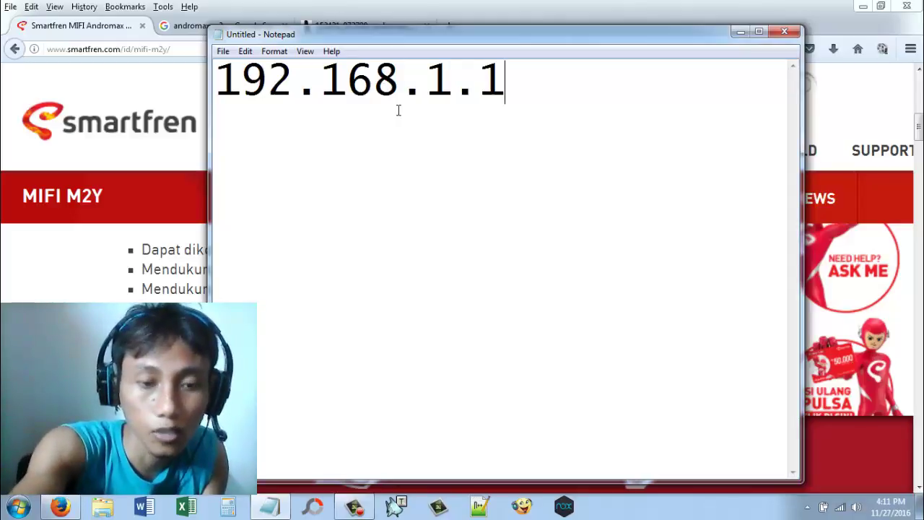
key(ctrl+a)
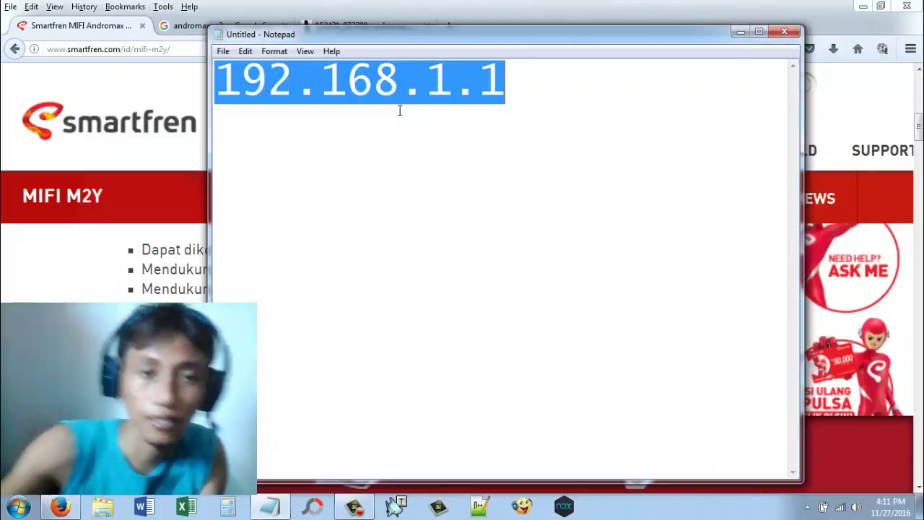
click(500, 90)
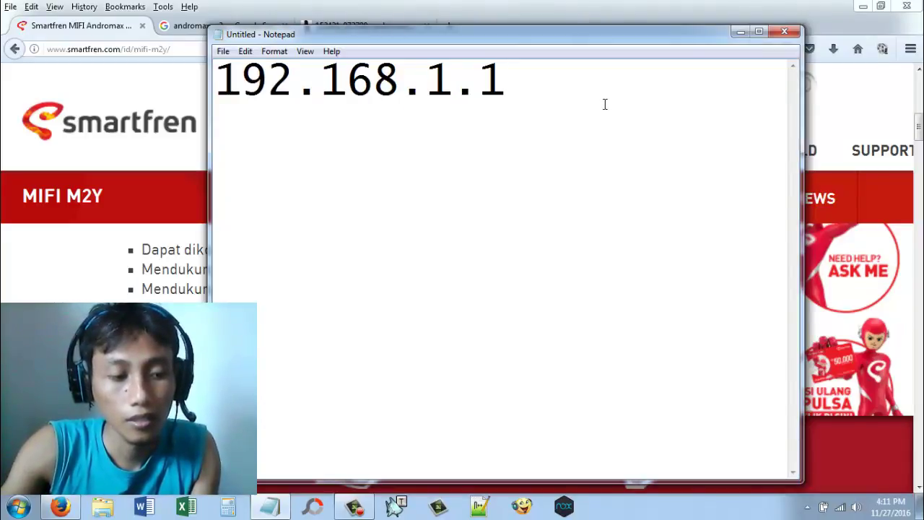
Connect the computer to the Kaizen wireless network and check its connection status.
click(839, 507)
click(850, 370)
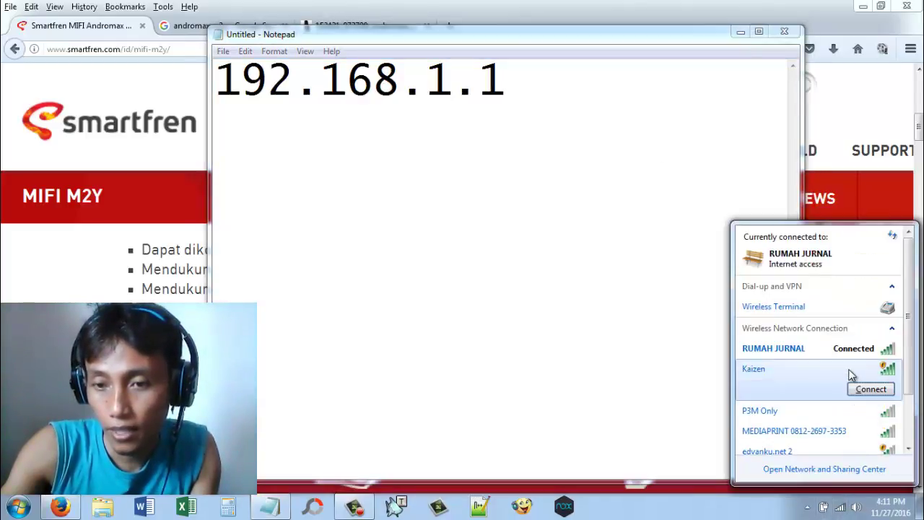
click(869, 394)
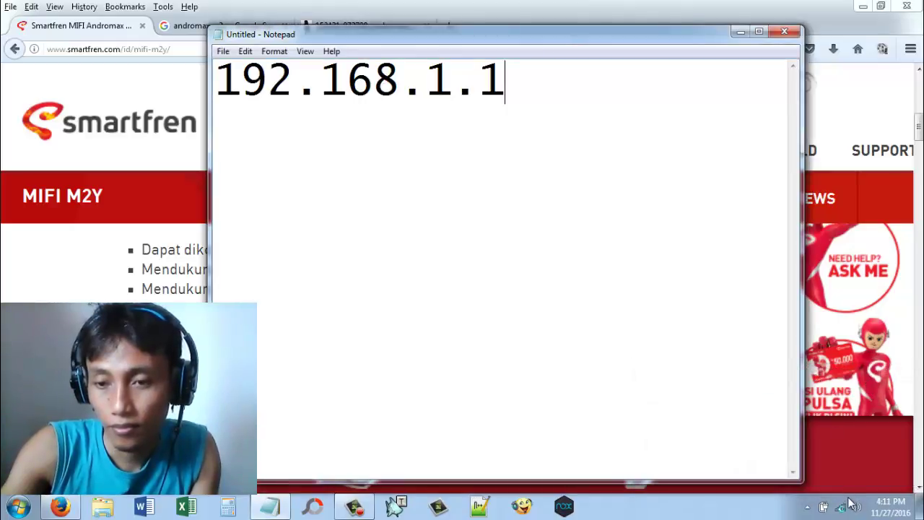
mouse_move(842, 511)
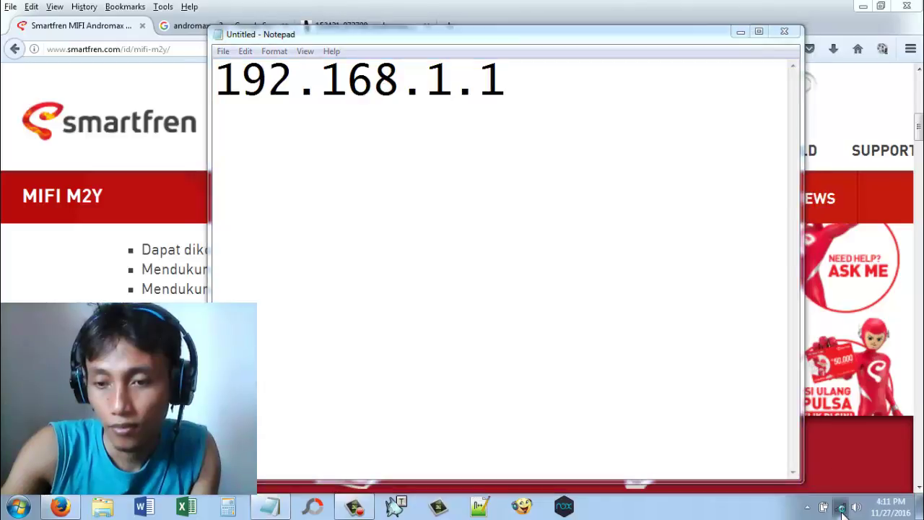
click(841, 511)
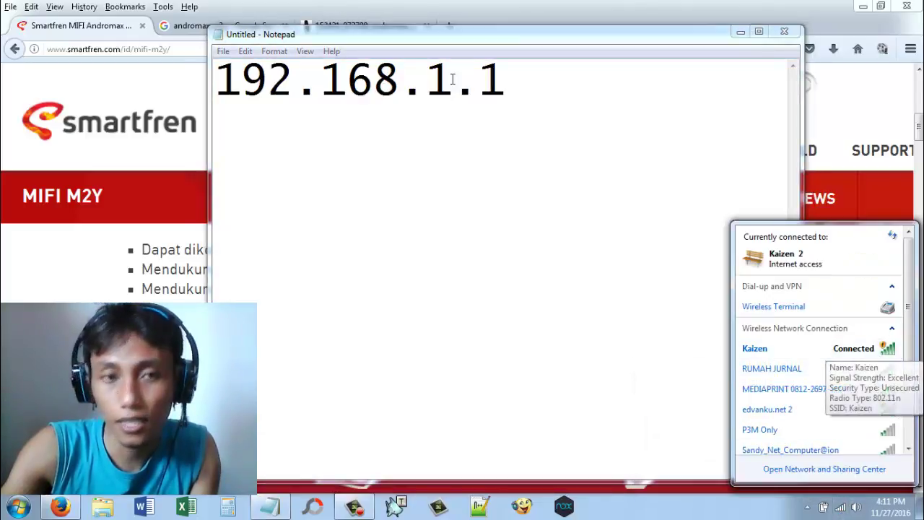
Test internet access by searching the web for andromax m2y in a new Firefox tab, and recheck the wireless connection.
click(481, 17)
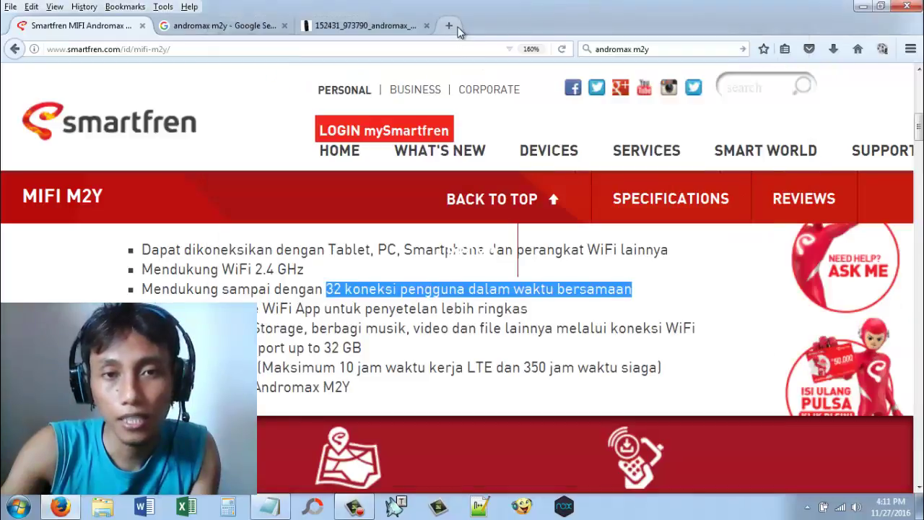
click(448, 26)
click(747, 50)
click(744, 50)
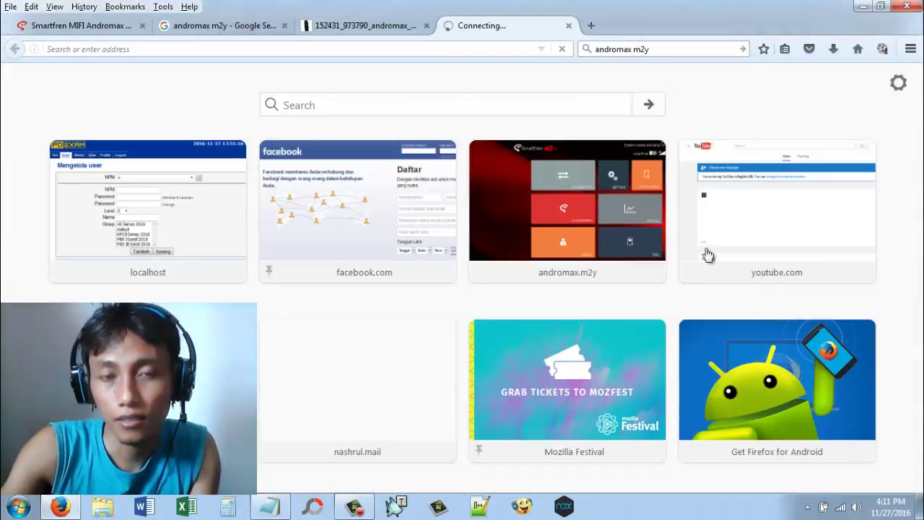
click(838, 510)
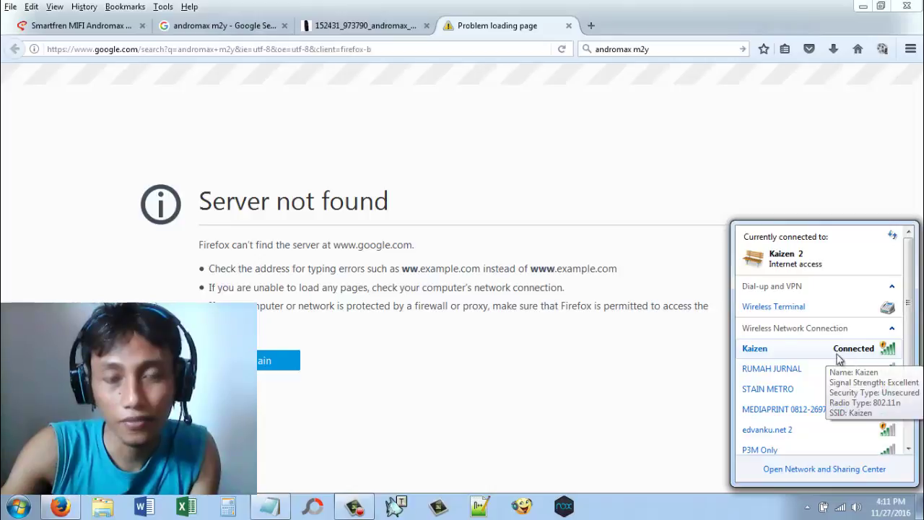
click(362, 24)
click(492, 27)
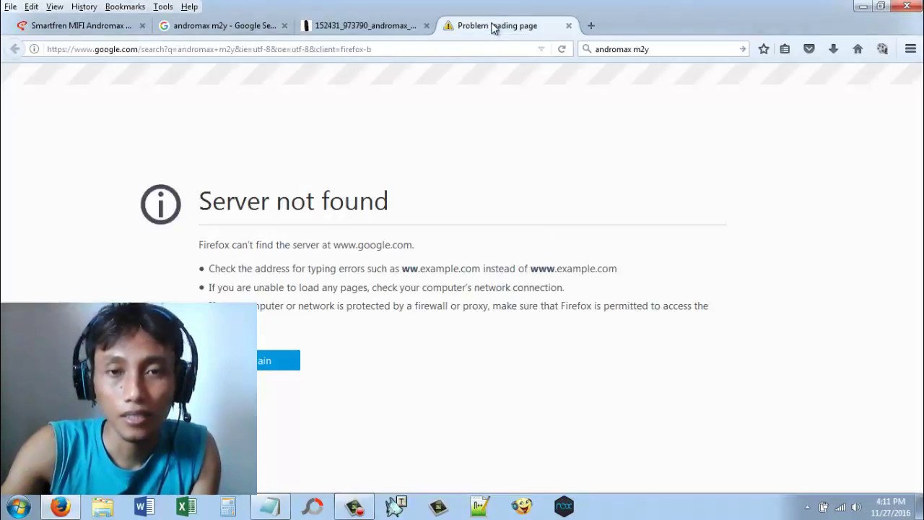
Load the modem's admin page at 192.168.1.1 and log in to its settings.
click(470, 48)
text(192.168.1.1/)
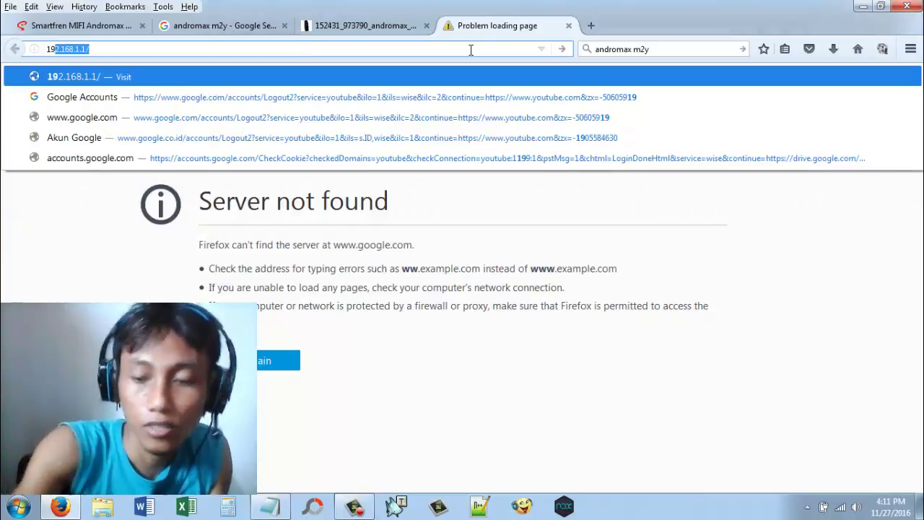
key(Return)
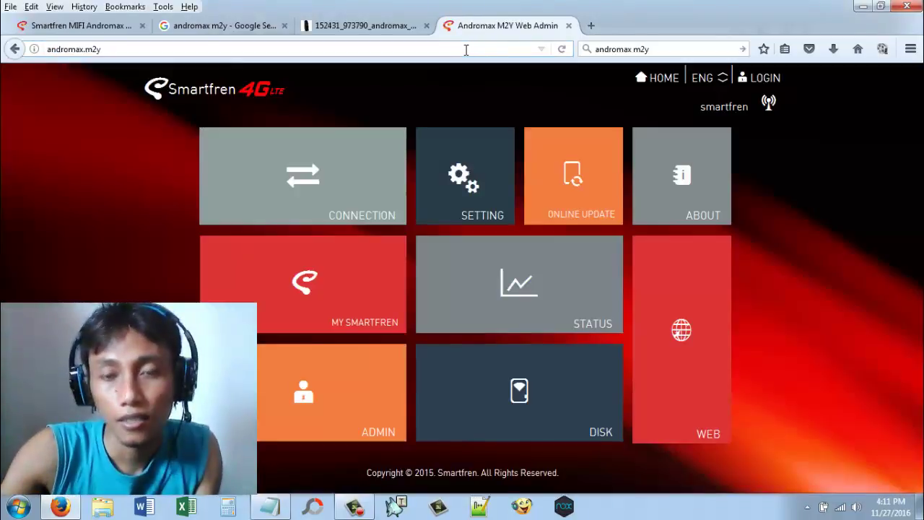
click(488, 195)
click(447, 306)
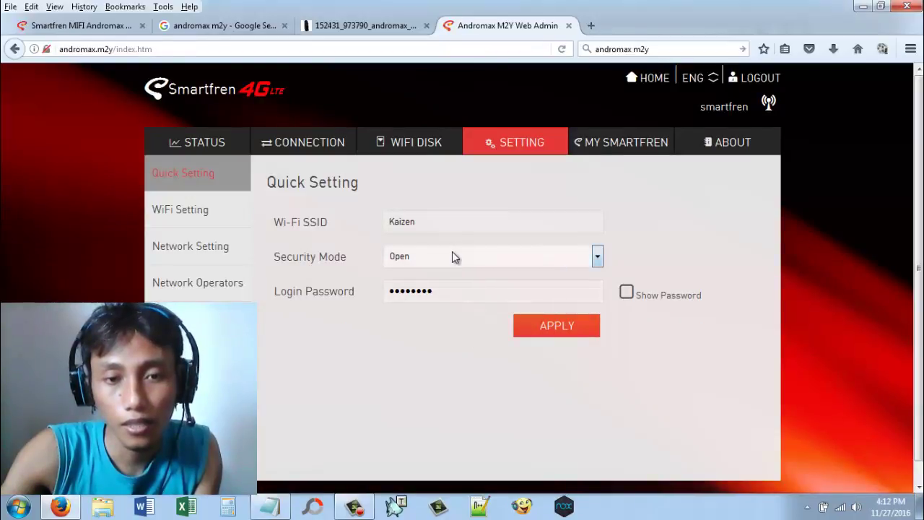
Try the Secure option for the Wi-Fi security mode in Quick Setting and return it to Open.
click(454, 256)
click(417, 282)
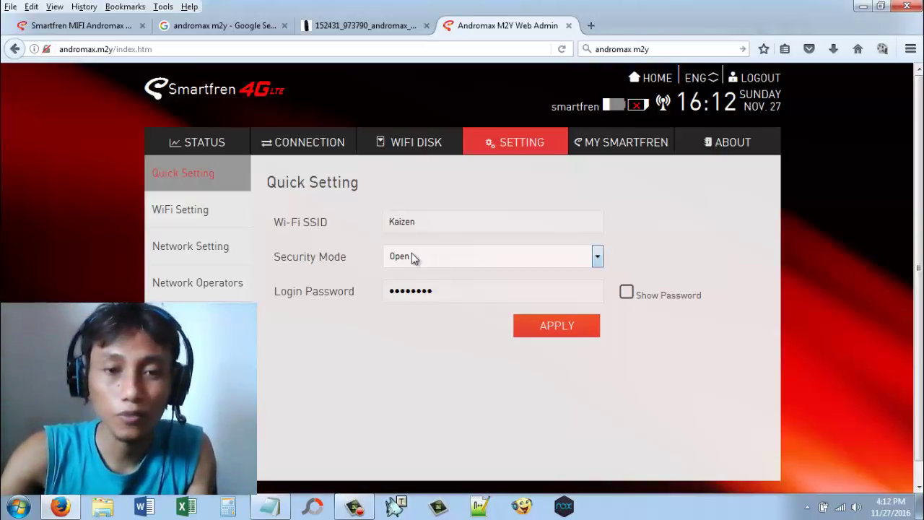
click(426, 256)
click(425, 256)
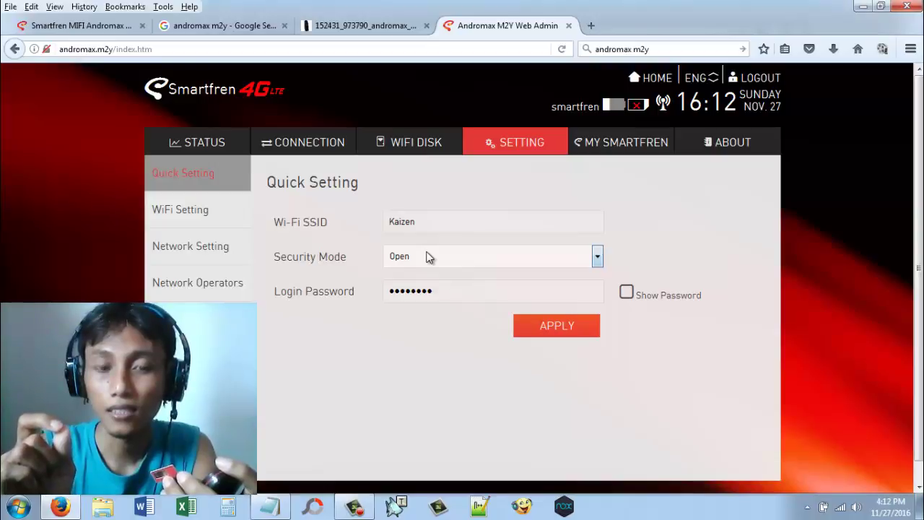
click(429, 257)
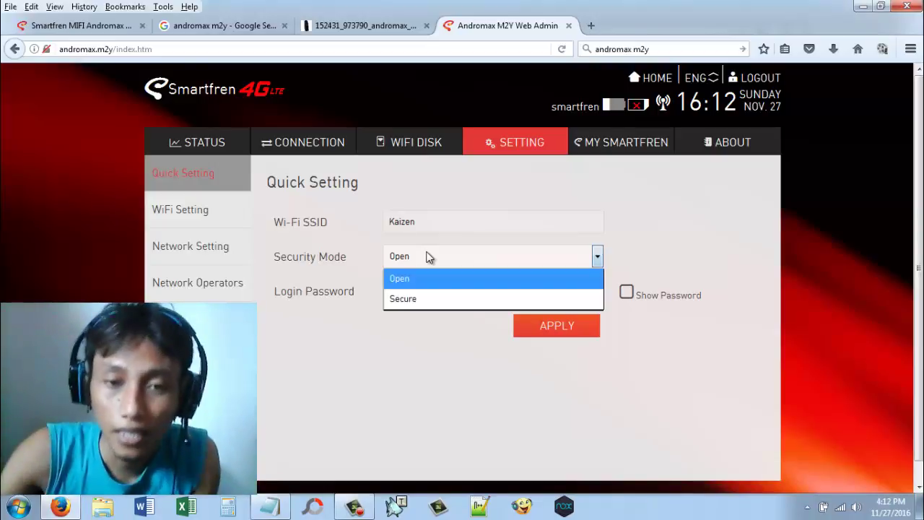
click(418, 305)
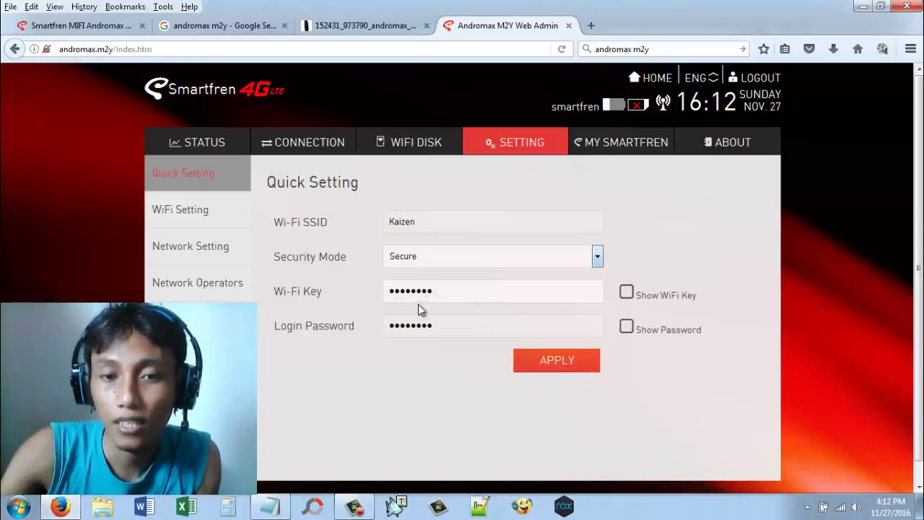
click(443, 258)
click(436, 278)
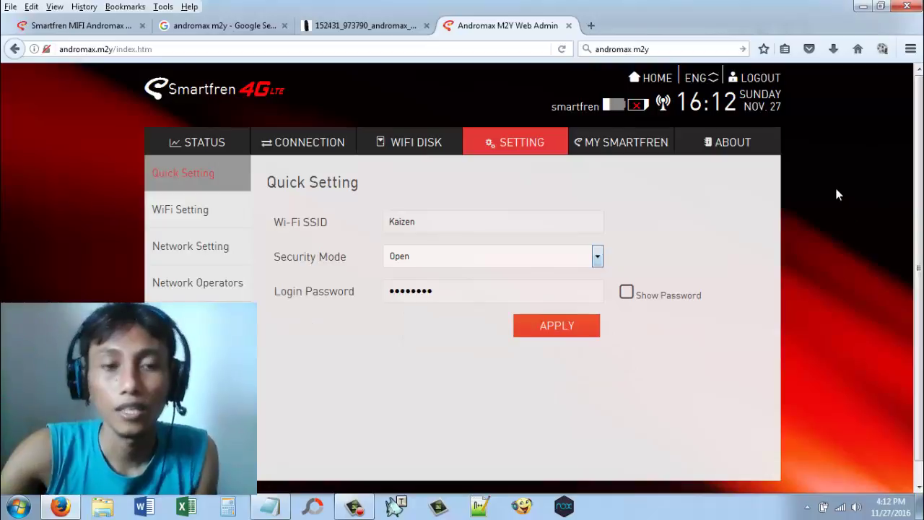
Show the modem's basic status page and start the VertrigoServ web server.
click(235, 148)
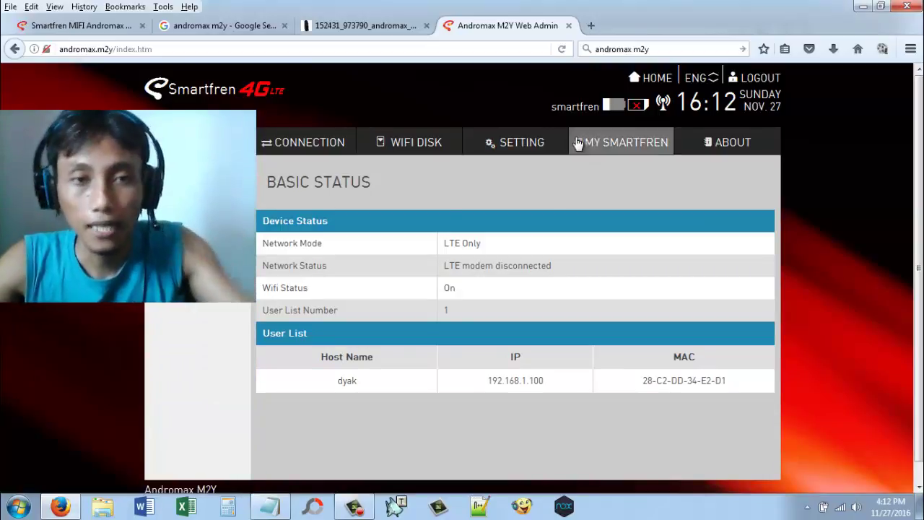
click(19, 506)
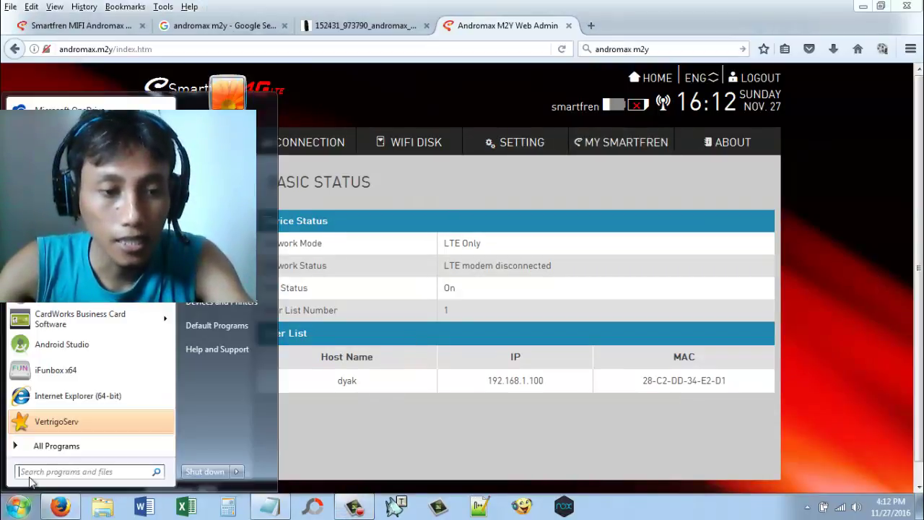
click(50, 423)
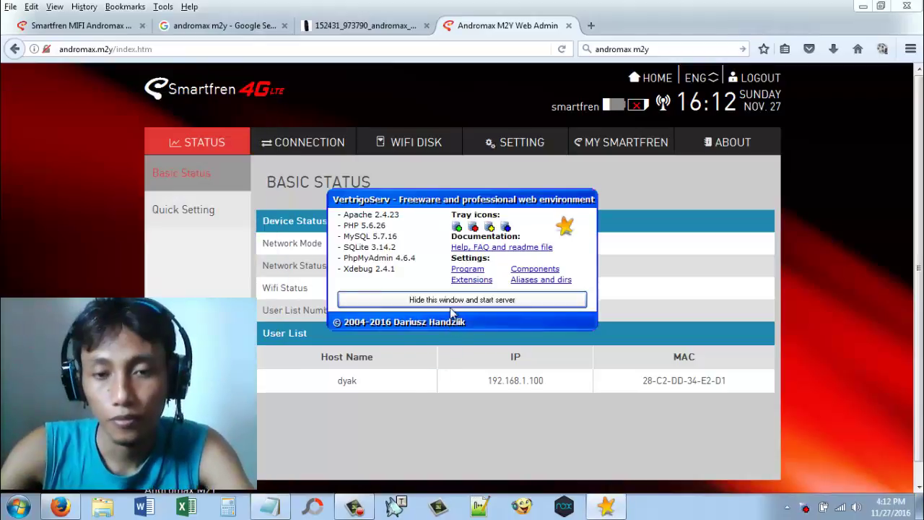
click(448, 301)
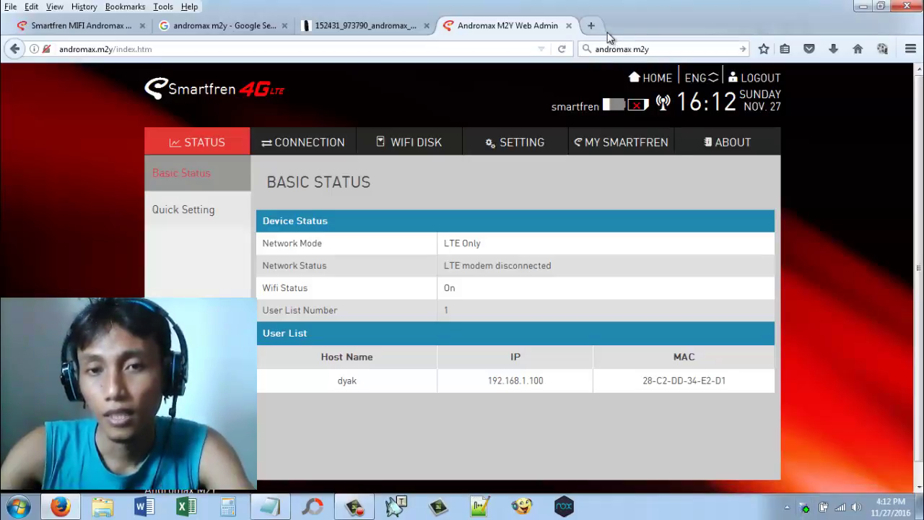
Examine the Kaizen wireless connection's network details for the computer's IPv4 address.
mouse_move(841, 514)
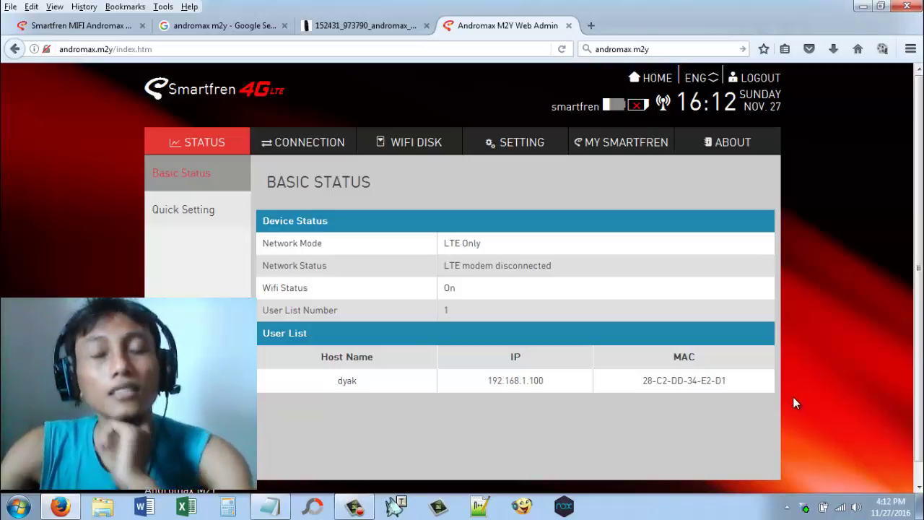
click(839, 508)
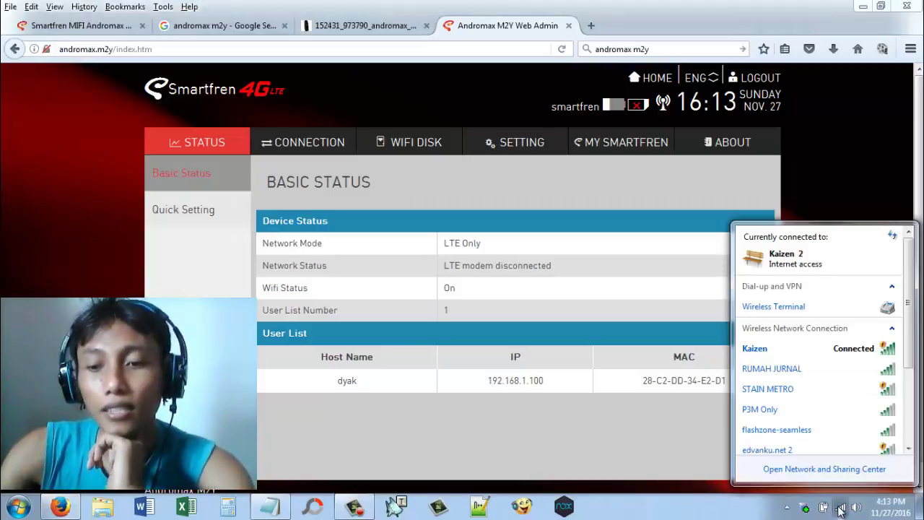
right_click(831, 349)
click(849, 376)
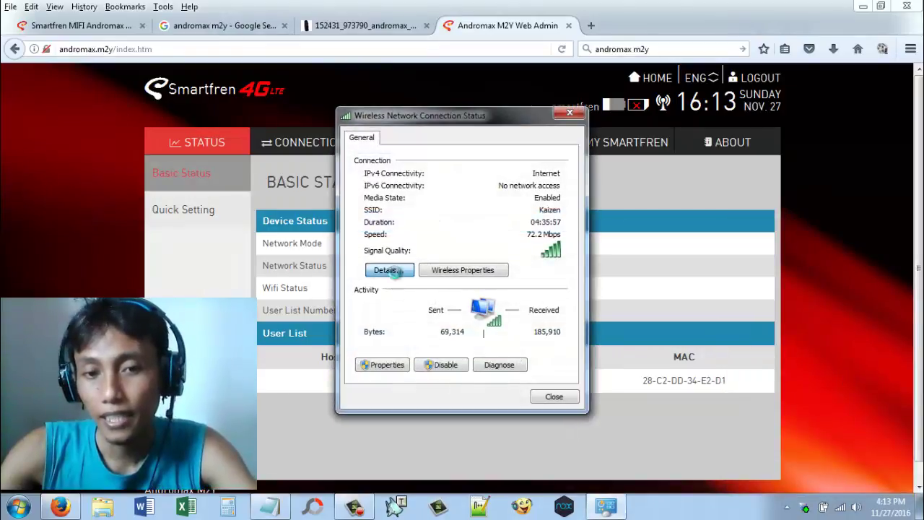
click(388, 270)
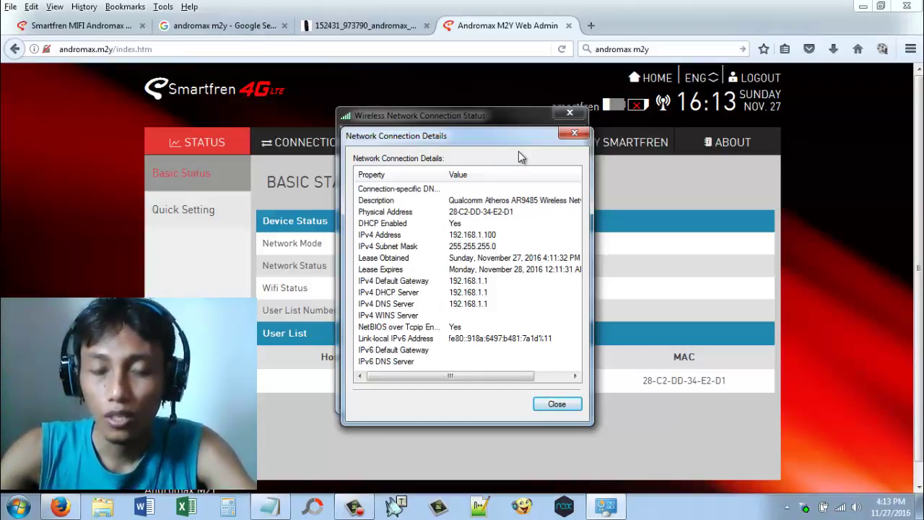
click(840, 508)
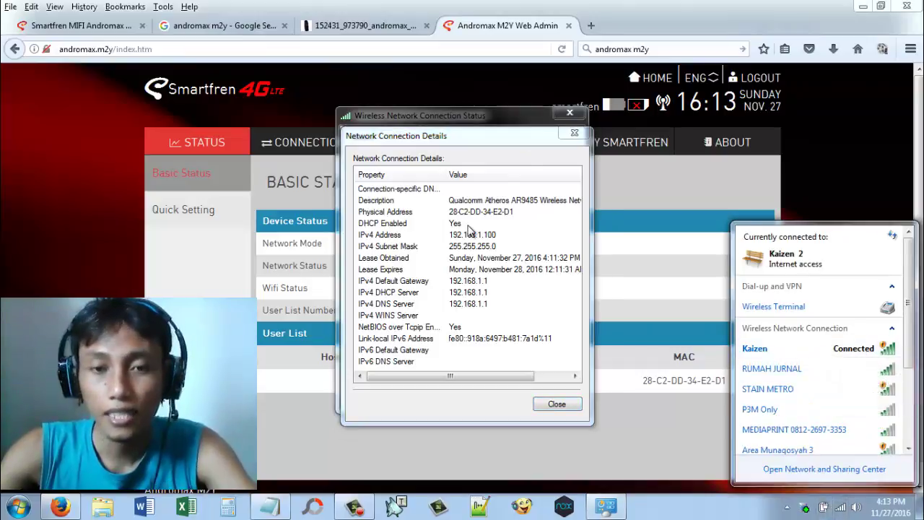
Load the local web application at 192.168.1.100/tes in a new browser tab and highlight the IP part of its address.
click(591, 25)
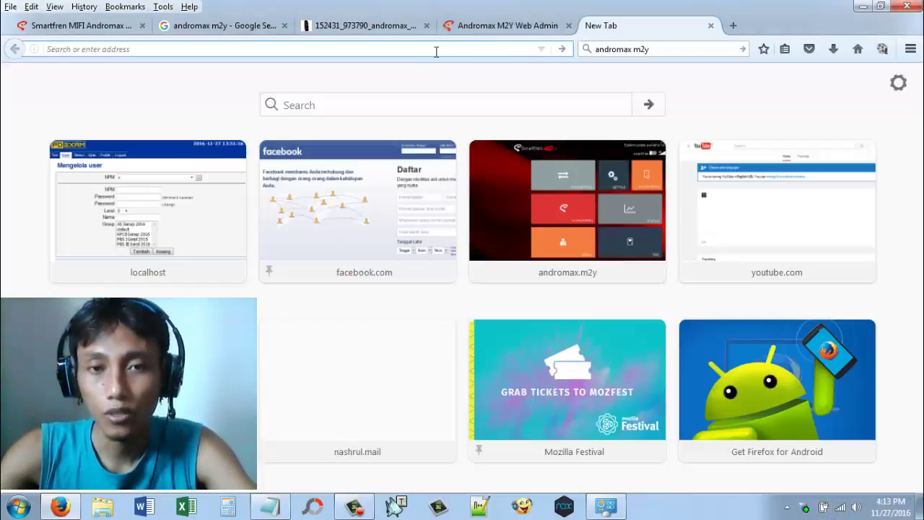
text(192)
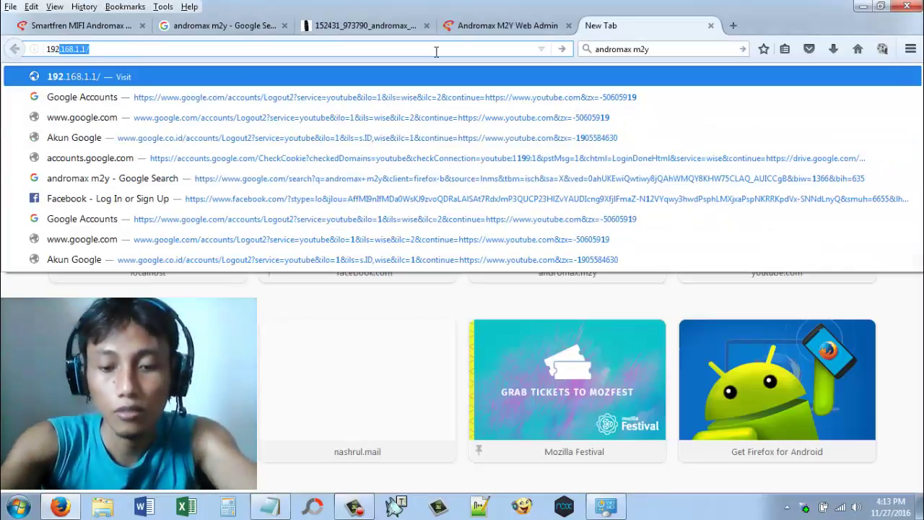
text(.168.1.10)
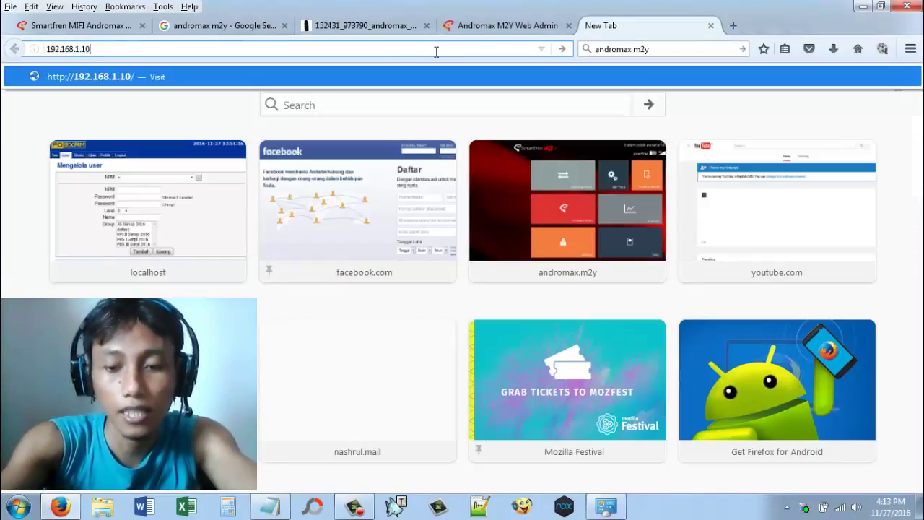
text(0/tes)
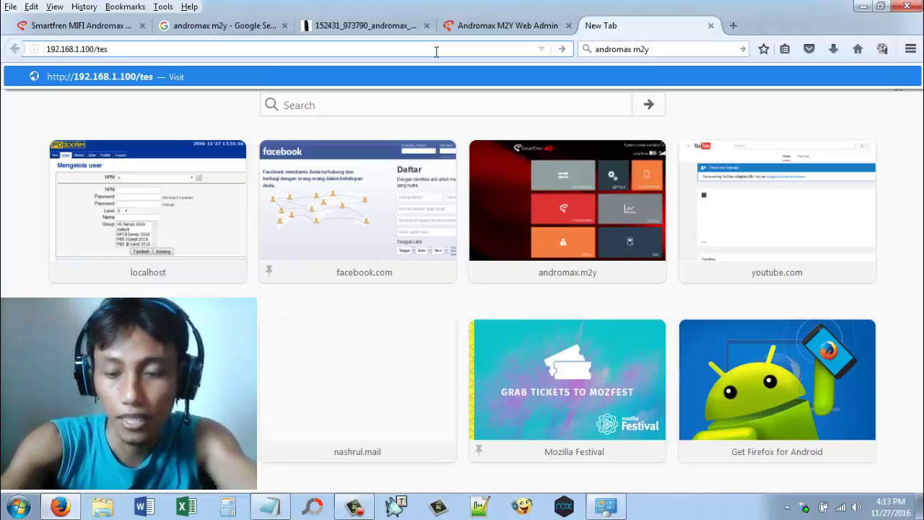
key(Return)
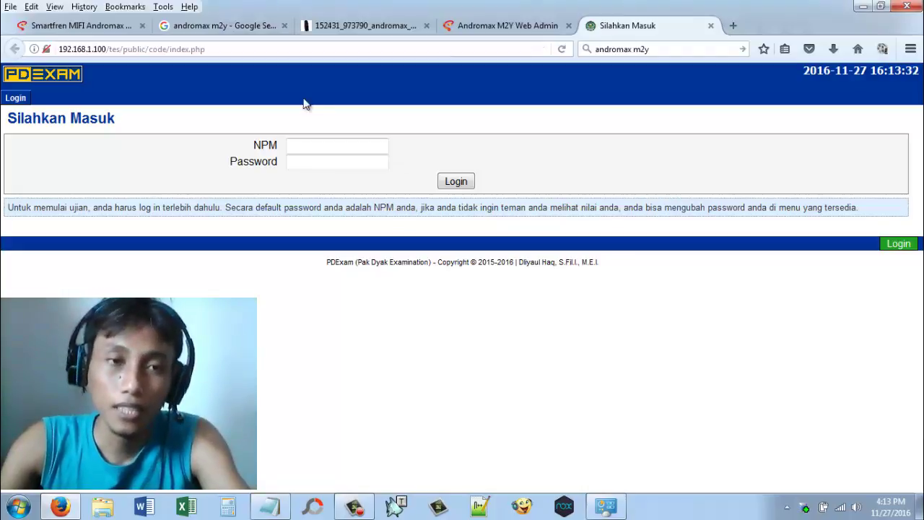
click(104, 49)
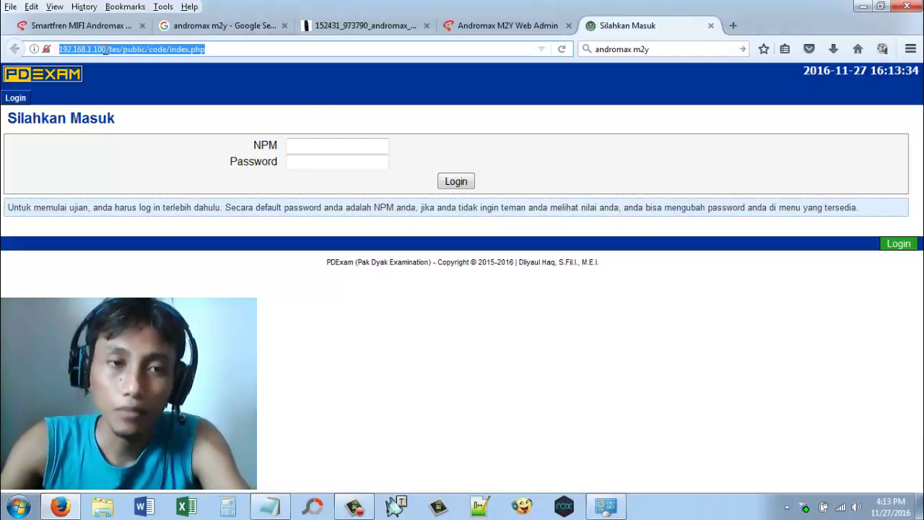
click(104, 49)
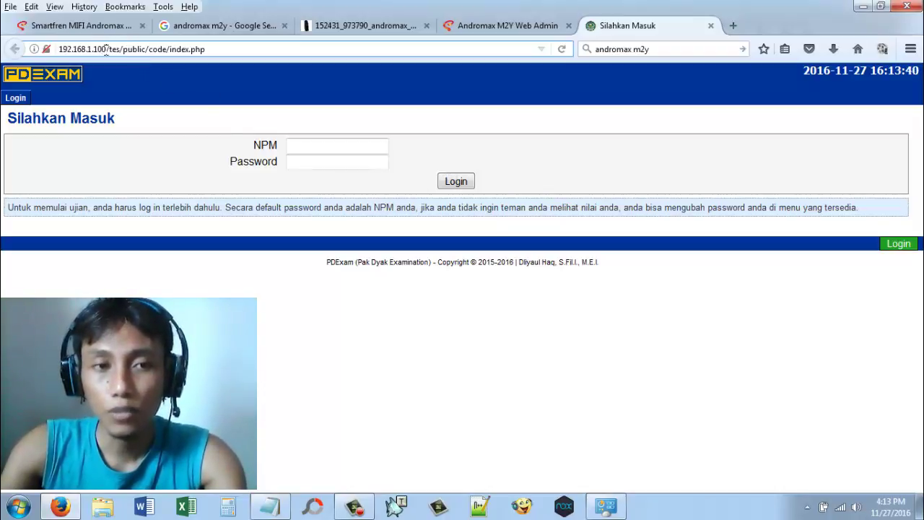
drag(96, 50, 81, 51)
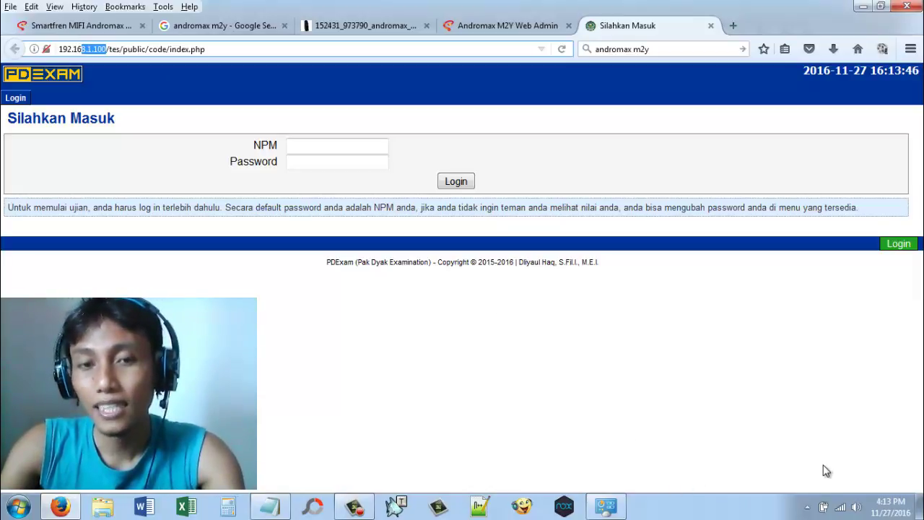
Close the network connection details and open the properties of the Kaizen wireless connection.
click(840, 506)
right_click(812, 346)
click(823, 364)
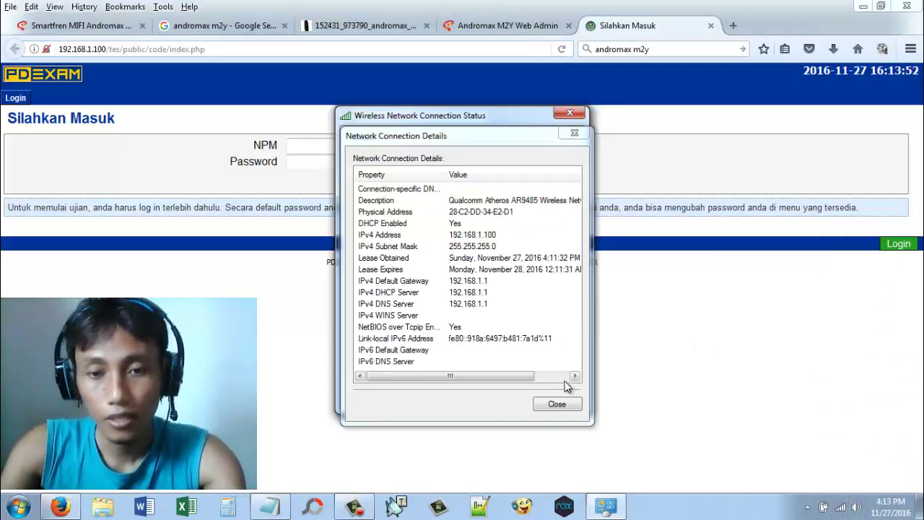
click(557, 404)
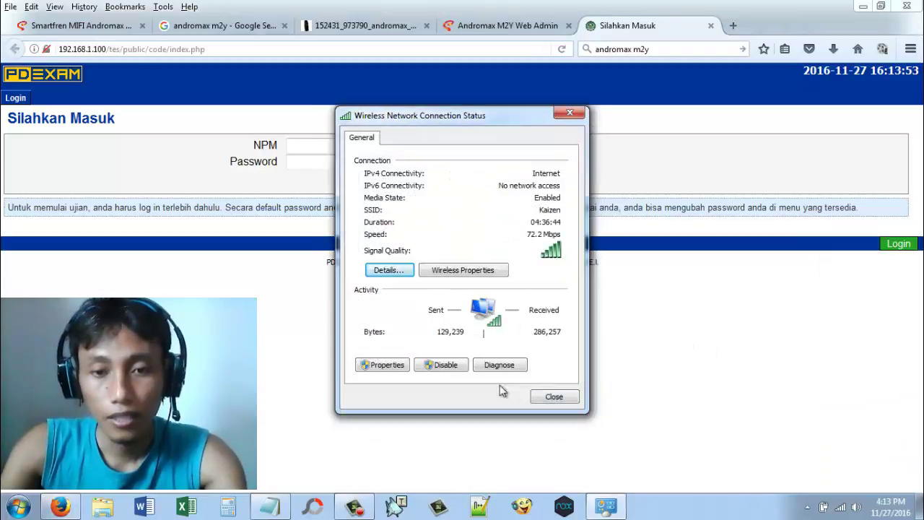
click(382, 365)
Assign the wireless connection the static IPv4 address 192.168.1.2 with subnet mask 255.255.255.0 and default gateway 192.168.1.1.
click(449, 283)
double_click(449, 287)
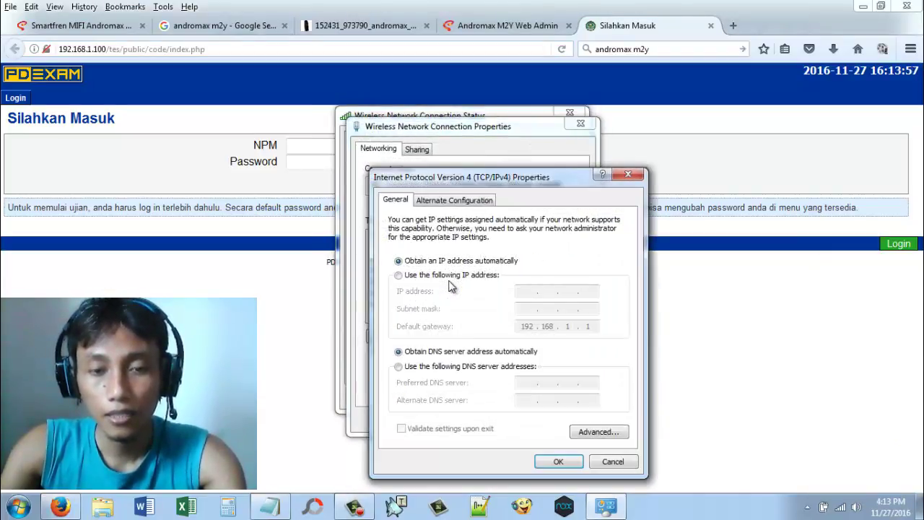
click(626, 174)
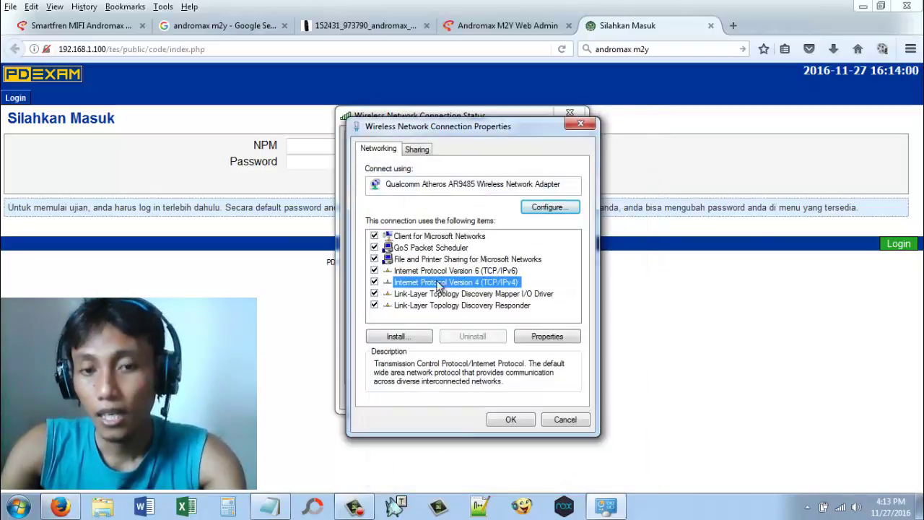
double_click(508, 282)
click(476, 277)
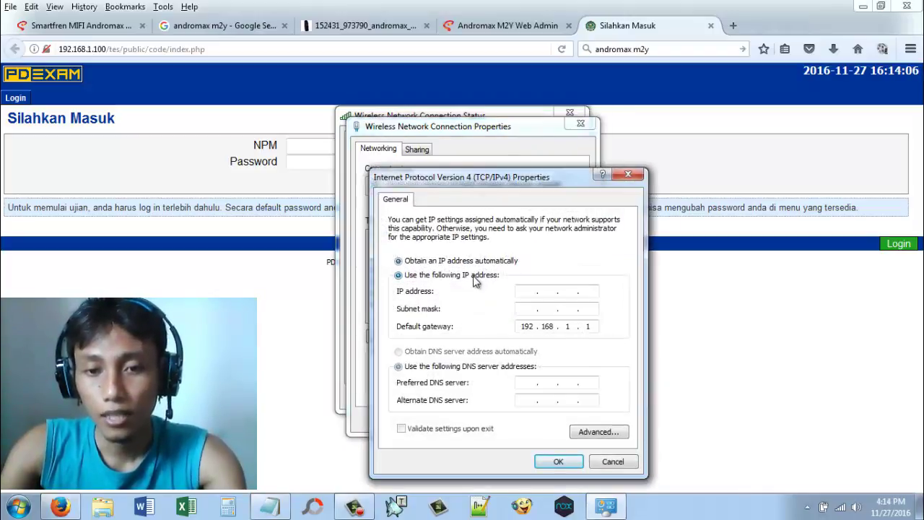
text(192 . 168 . 1 . 2)
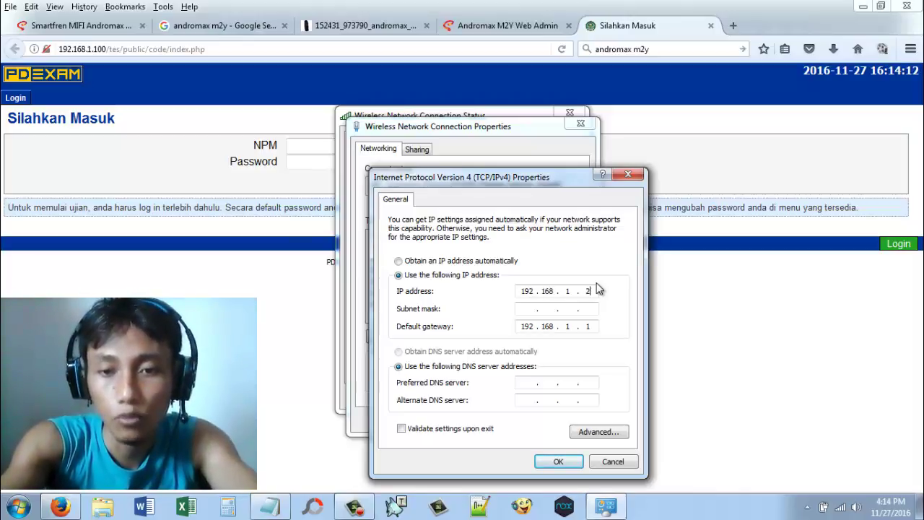
key(Tab)
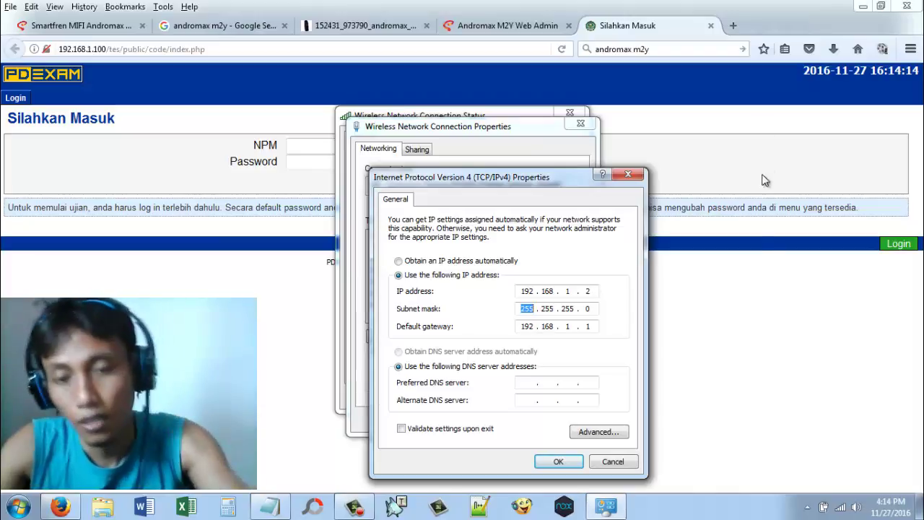
double_click(566, 326)
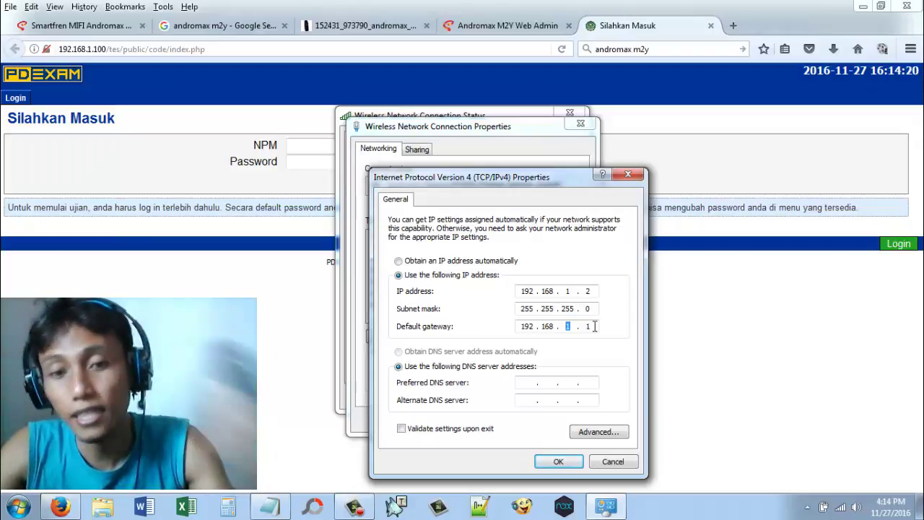
click(568, 466)
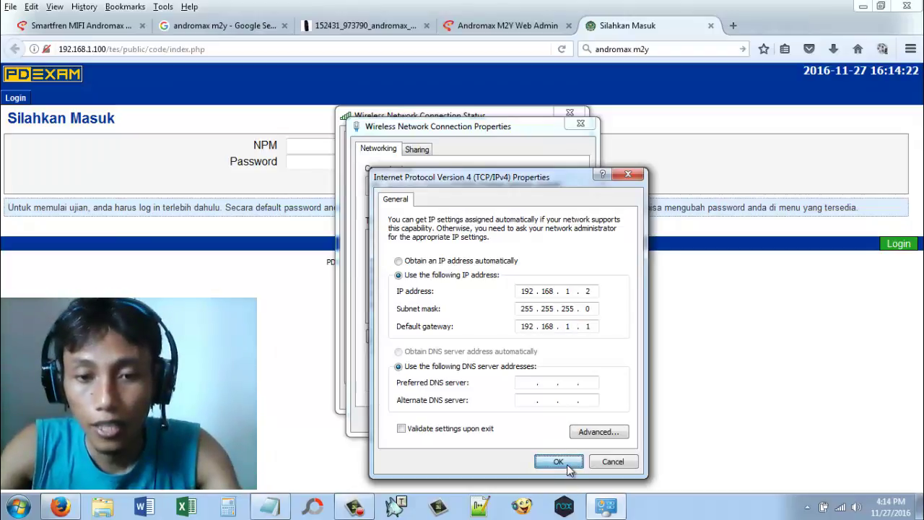
click(527, 420)
click(552, 395)
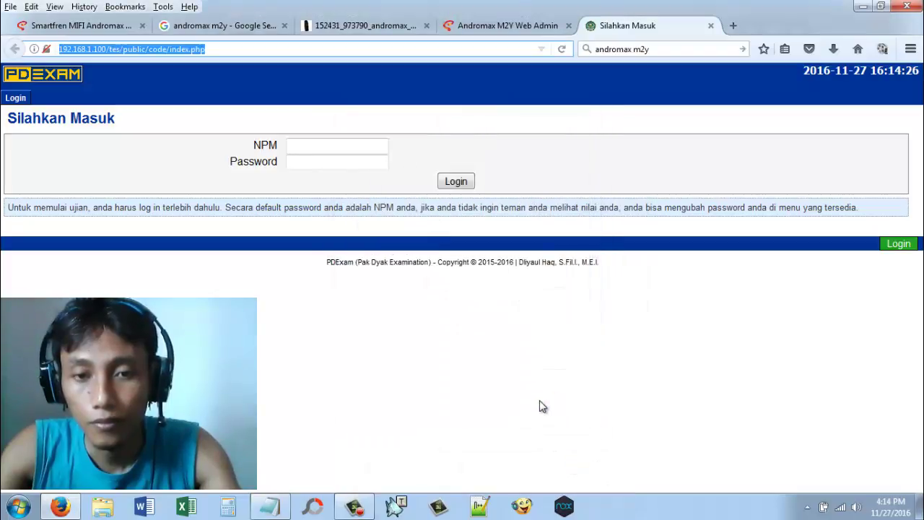
Check the IPv4 address in the Kaizen connection's network details.
right_click(842, 507)
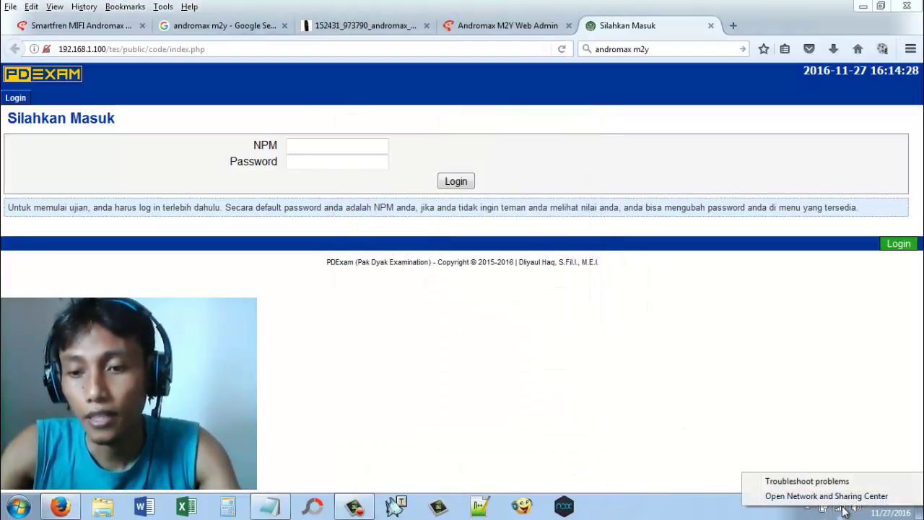
click(842, 507)
right_click(866, 349)
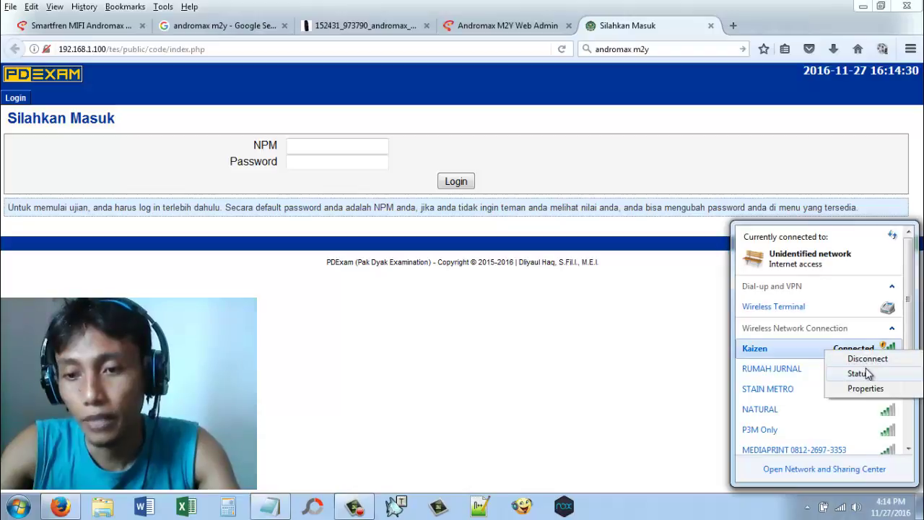
click(866, 374)
click(388, 270)
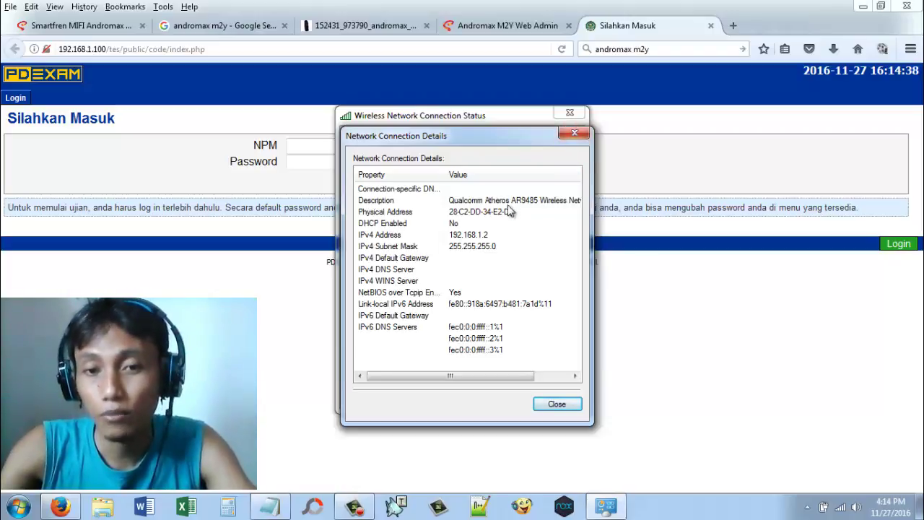
click(491, 236)
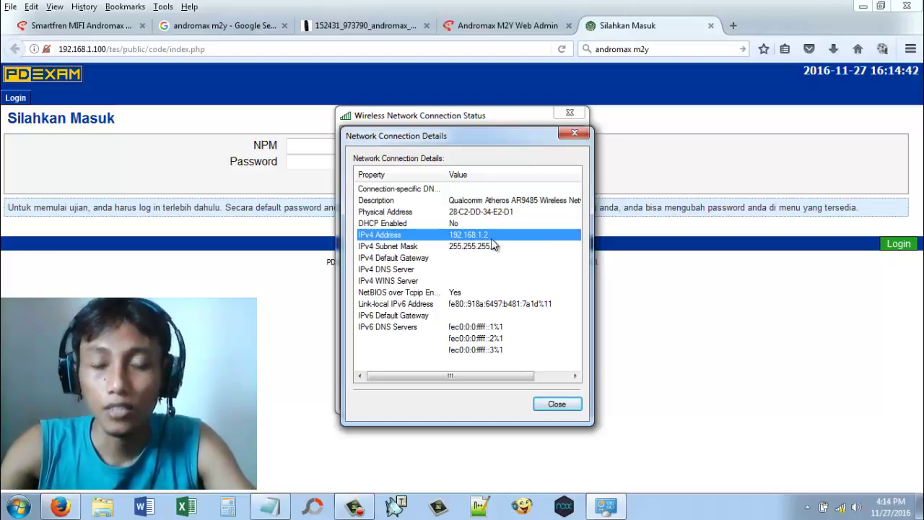
click(573, 133)
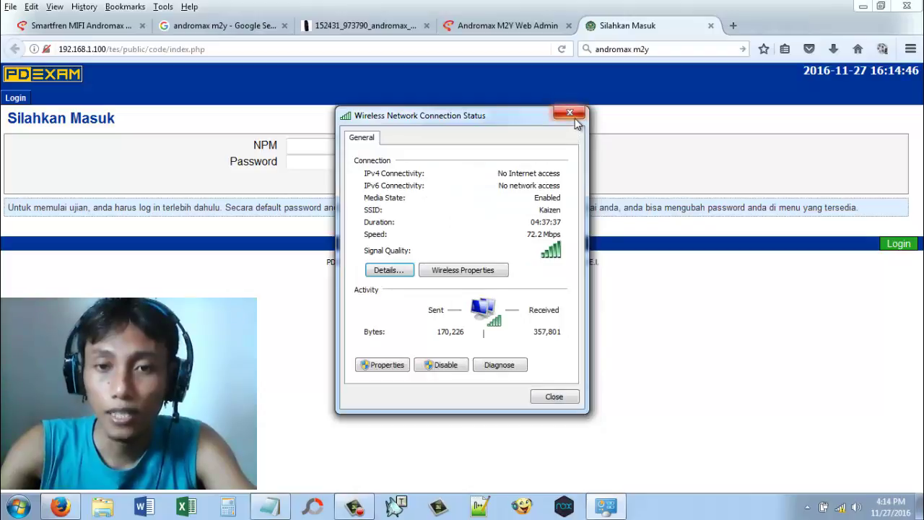
click(569, 113)
Switch to the Notepad note and change its address to 192.168.1.2/tes.
click(269, 506)
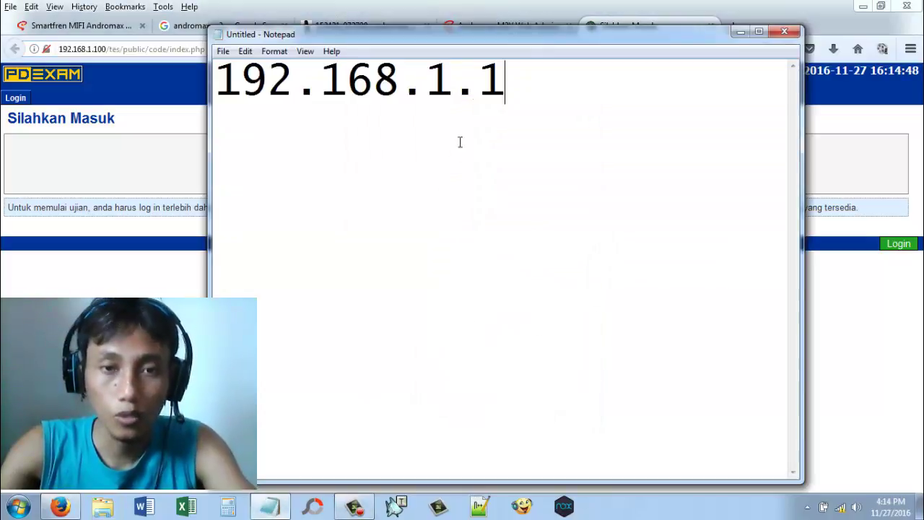
double_click(496, 74)
text(2/tes)
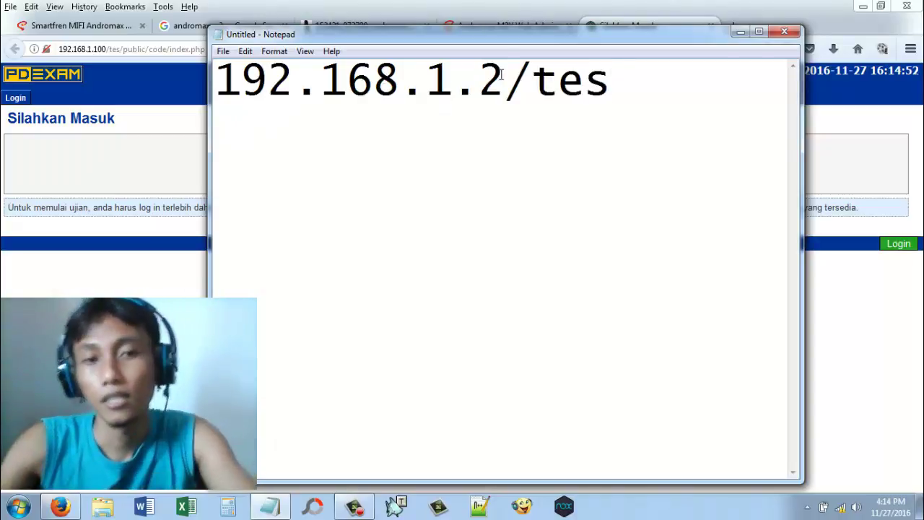
Check the Kaizen network's connection state and signal information in the list of wireless networks.
click(839, 507)
mouse_move(830, 353)
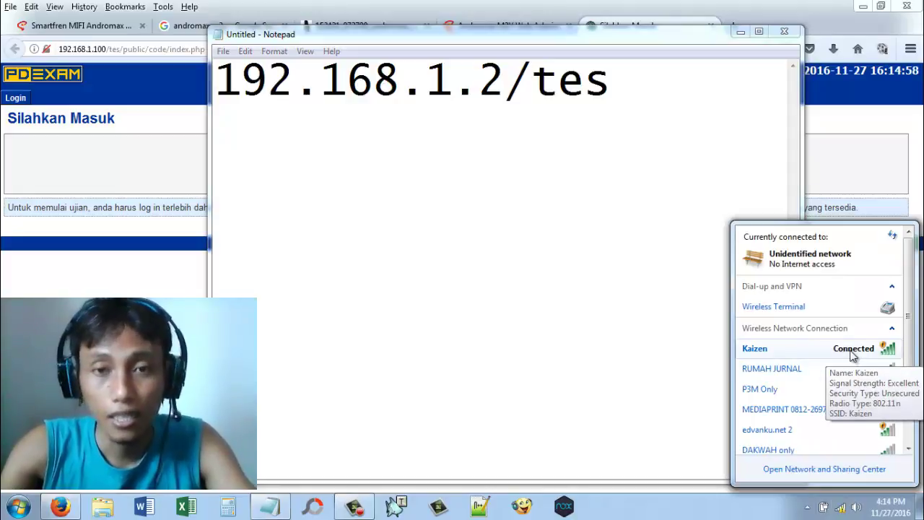
key(alt+Tab)
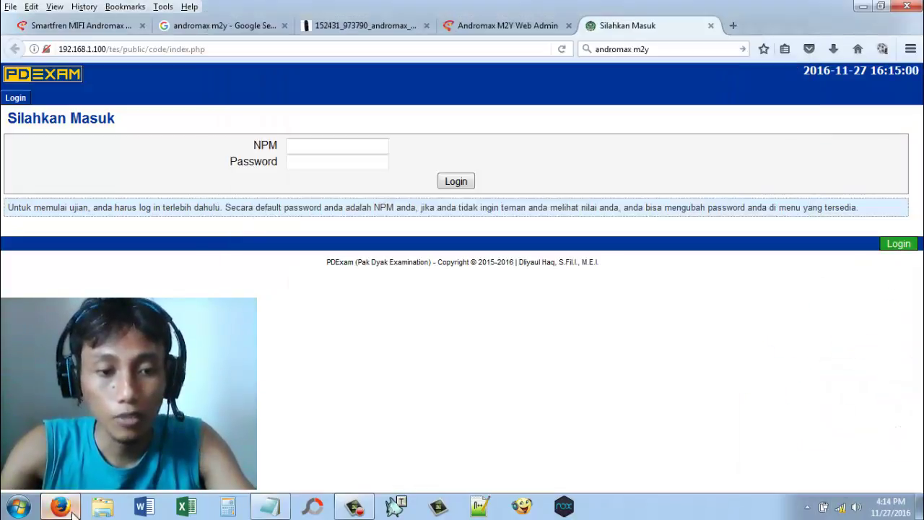
click(846, 506)
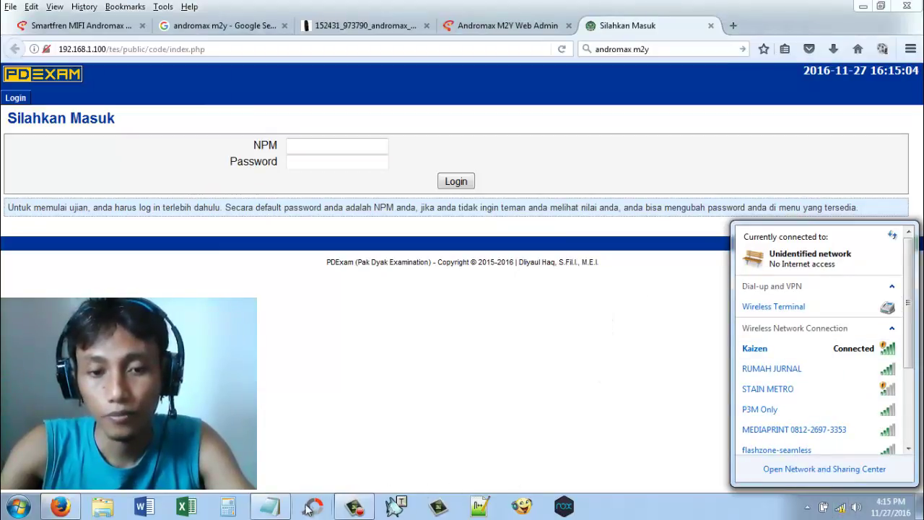
Copy the address 192.168.1.2/tes from the Notepad note and load it in the browser in place of the current page.
click(271, 506)
drag(697, 66, 216, 80)
right_click(372, 109)
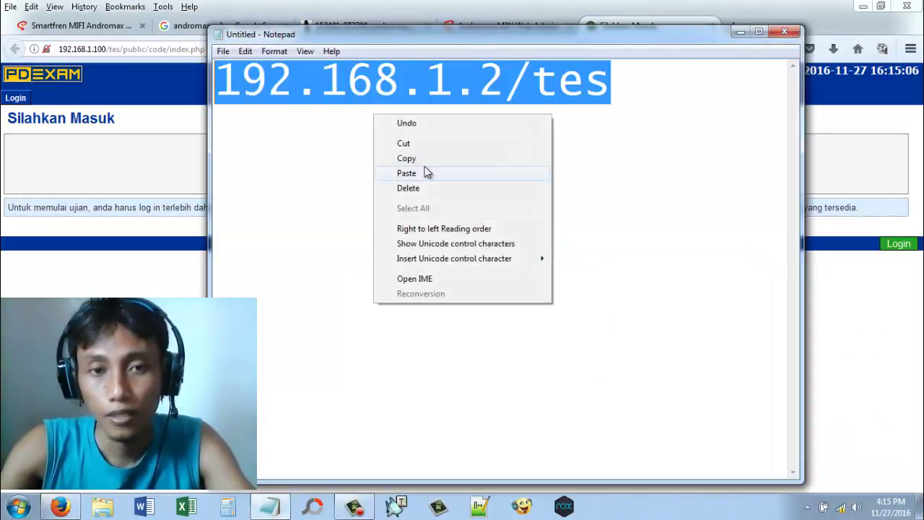
click(429, 160)
click(162, 62)
click(154, 48)
right_click(154, 49)
click(220, 121)
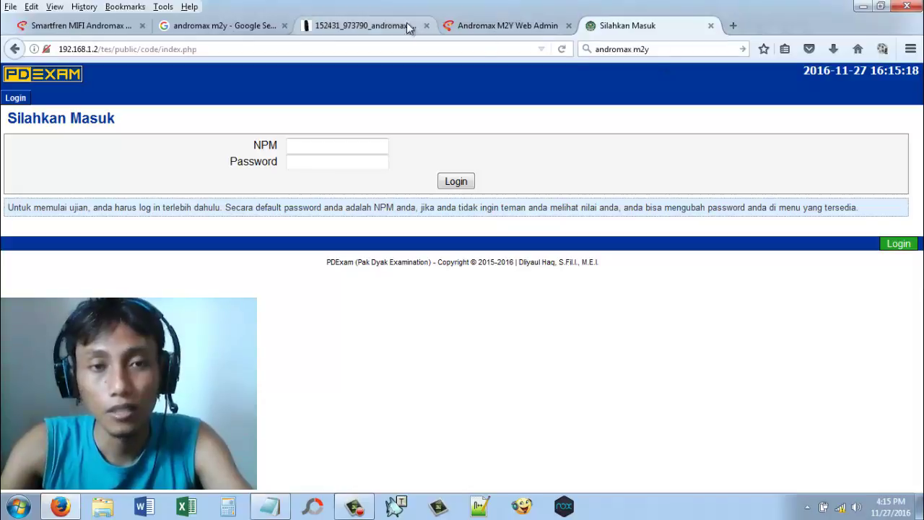
click(374, 25)
click(216, 25)
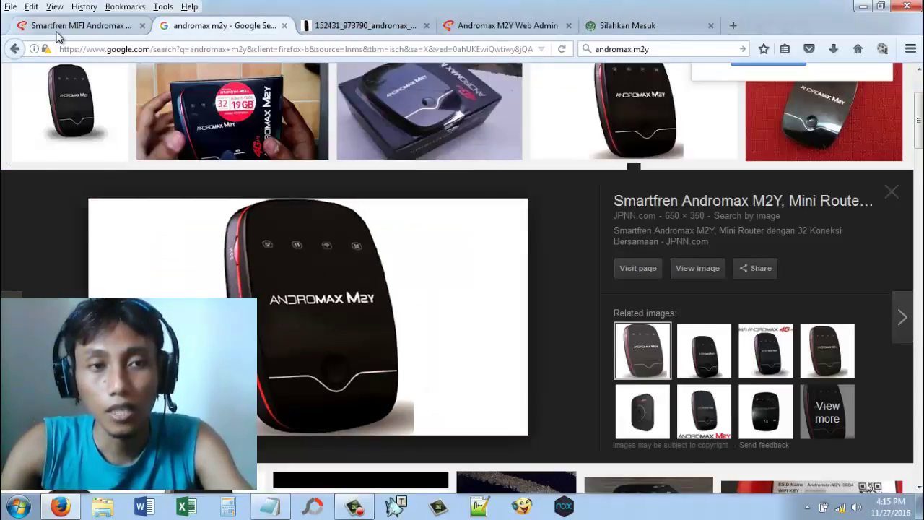
click(79, 25)
click(641, 26)
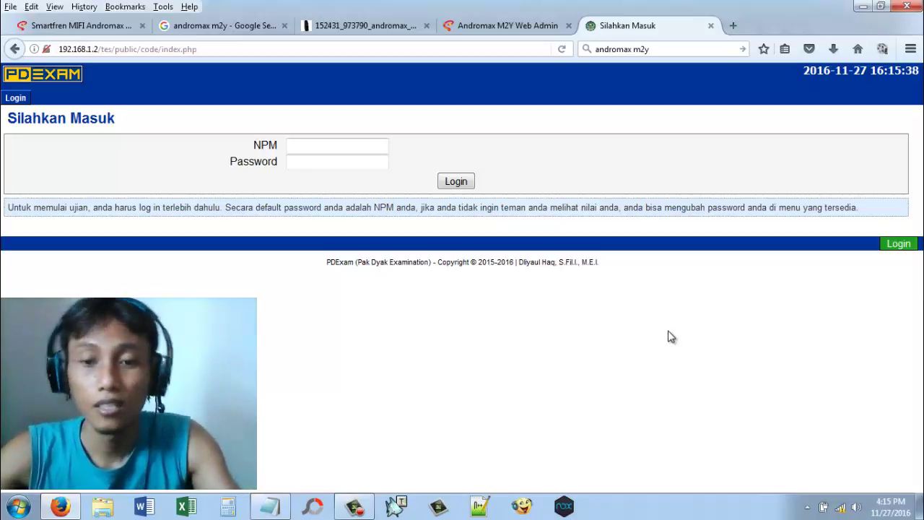
Disconnect the computer from the Kaizen wireless network.
click(840, 509)
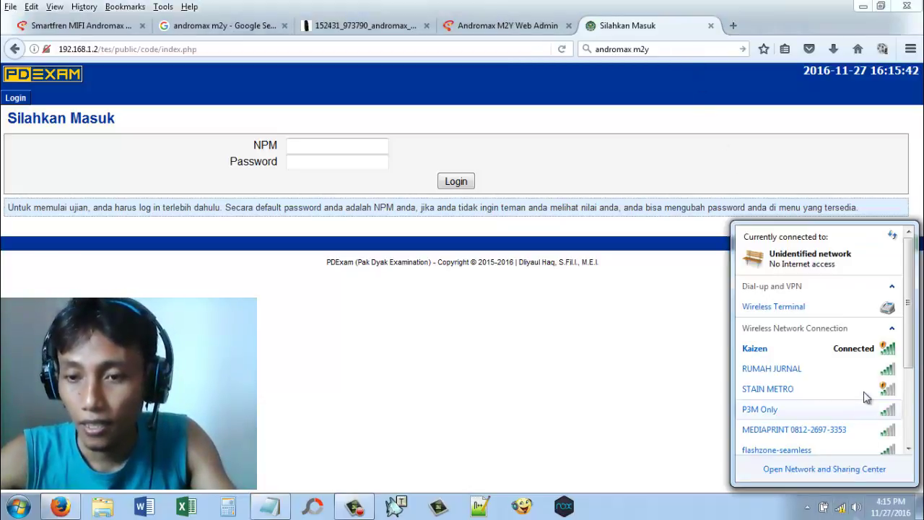
click(871, 354)
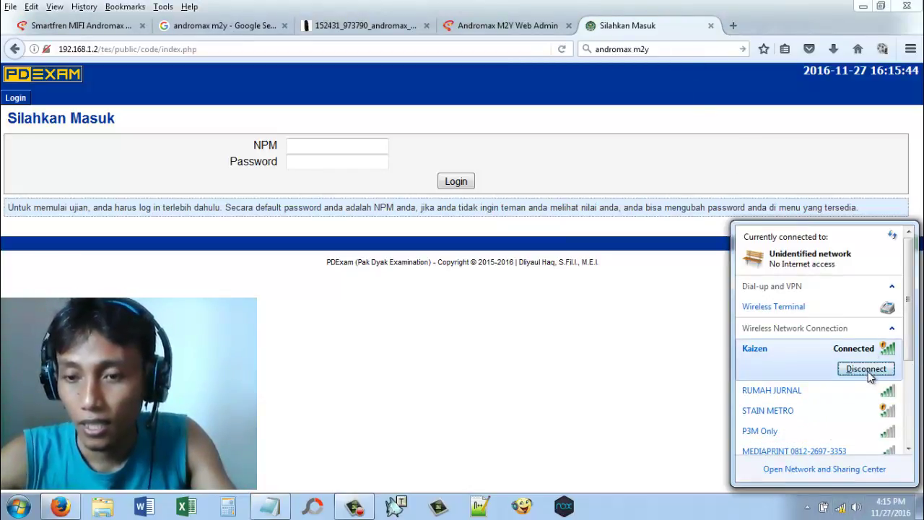
click(870, 375)
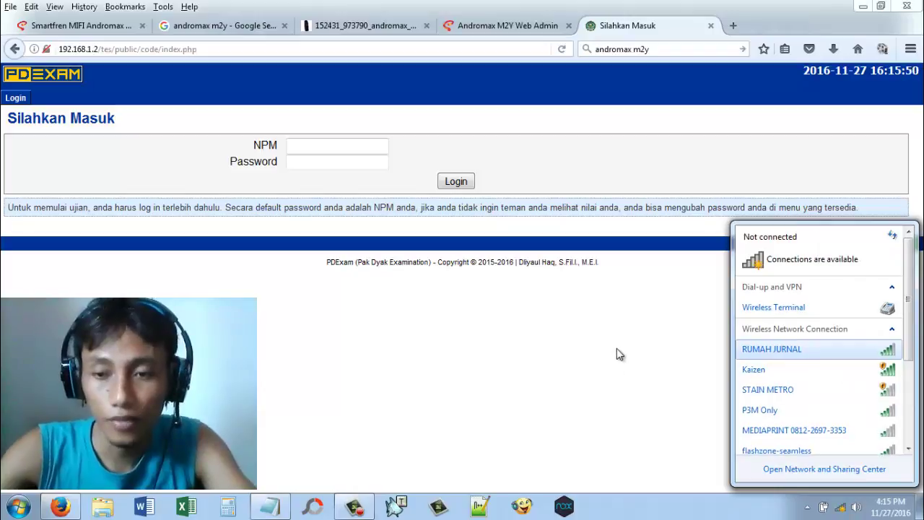
click(836, 338)
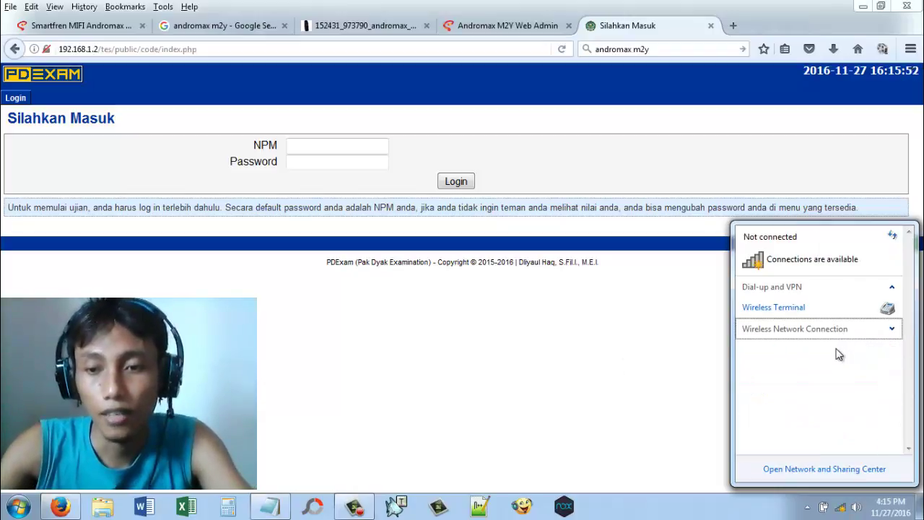
click(845, 334)
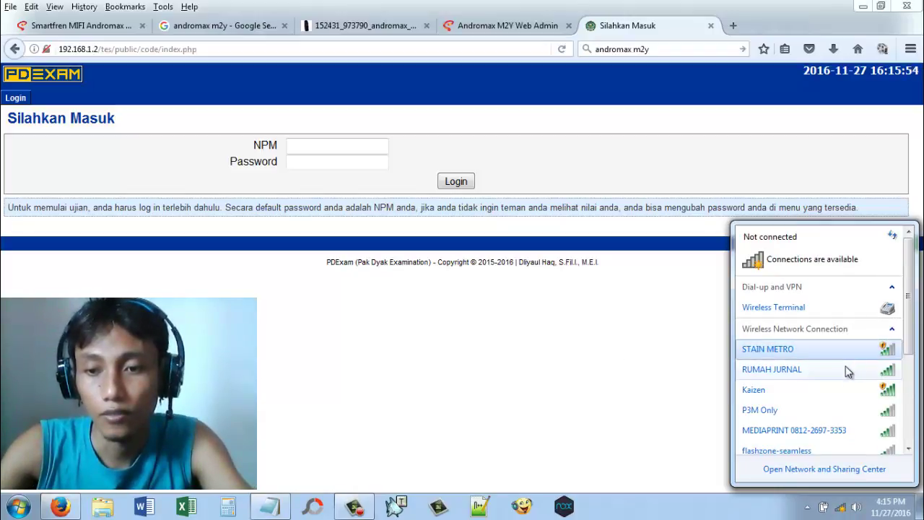
click(643, 367)
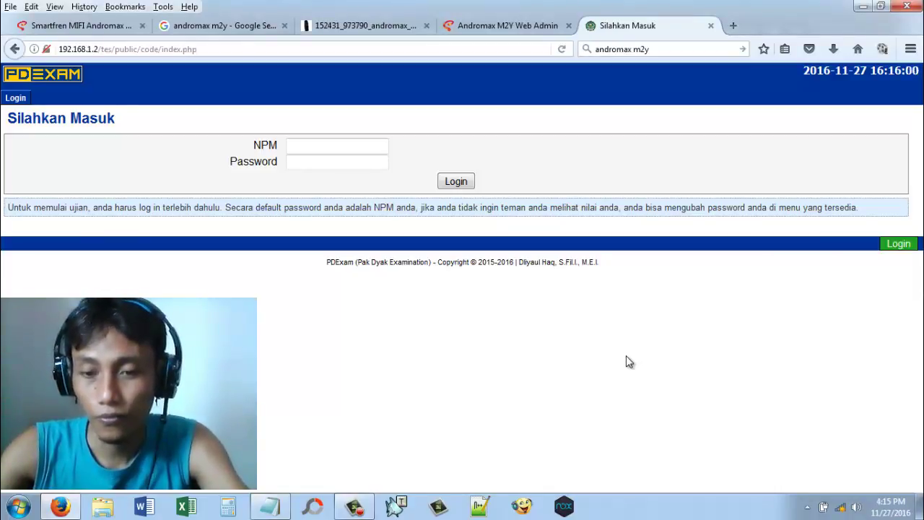
Start adding a wireless ad hoc network to the computer's managed wireless networks, proceeding to its name and security options.
click(839, 507)
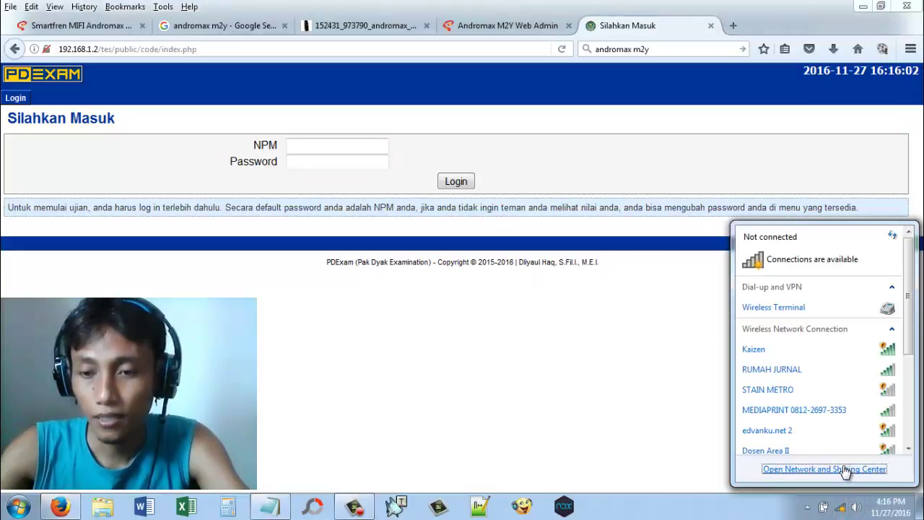
click(844, 469)
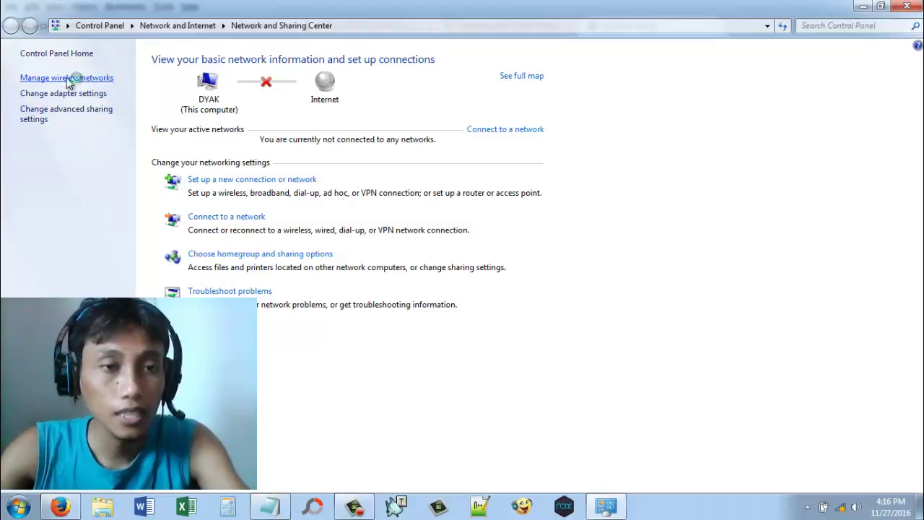
click(69, 79)
click(19, 108)
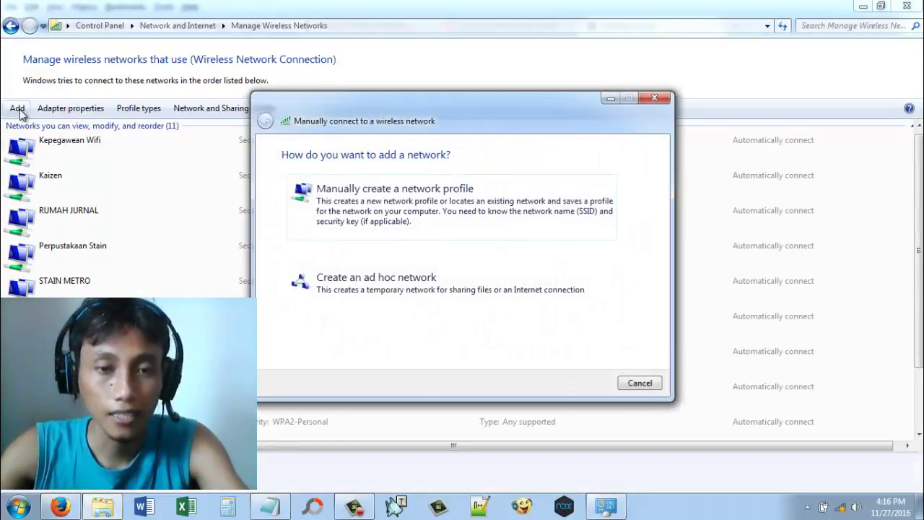
click(415, 289)
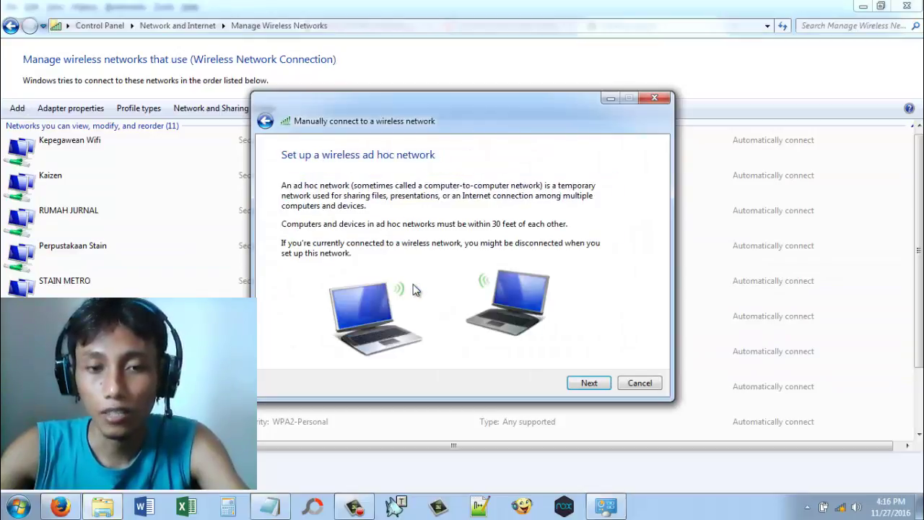
click(590, 383)
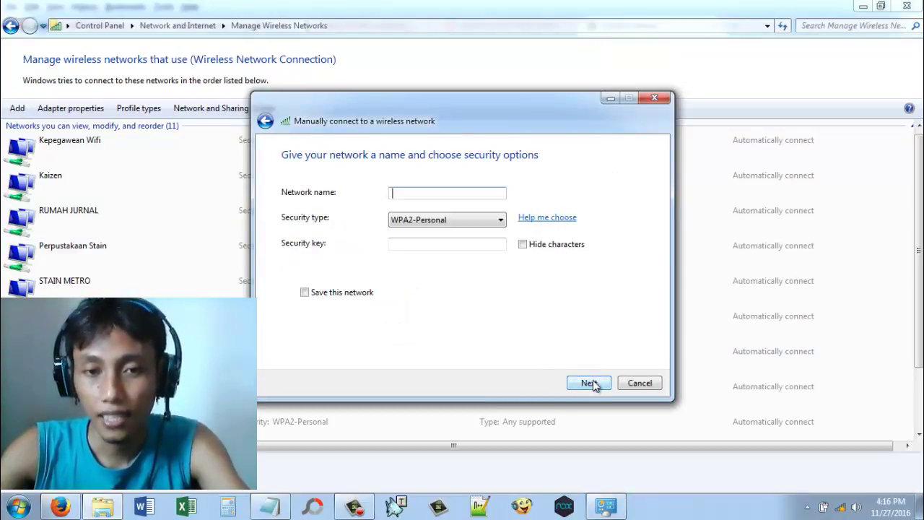
Create the ad hoc network as Wifi Laptop with No authentication (Open), save the network, and close the setup wizard.
click(497, 221)
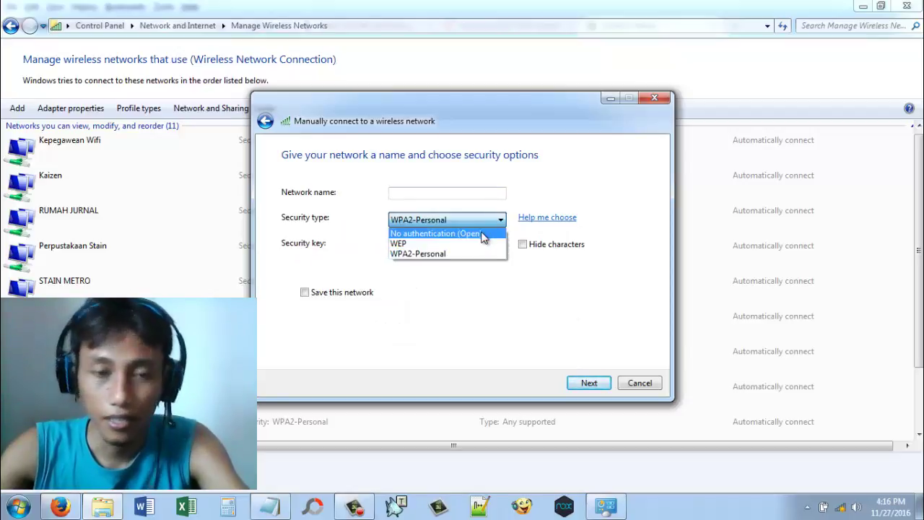
click(483, 235)
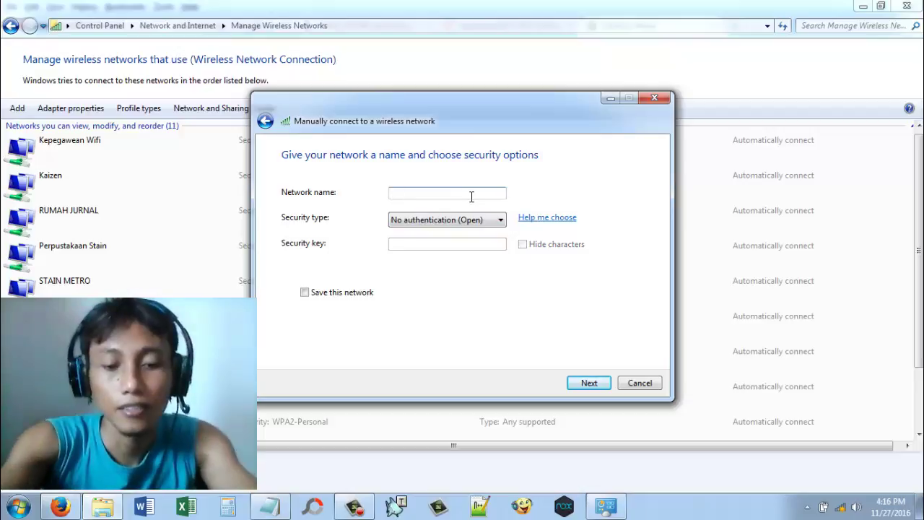
text(Wif)
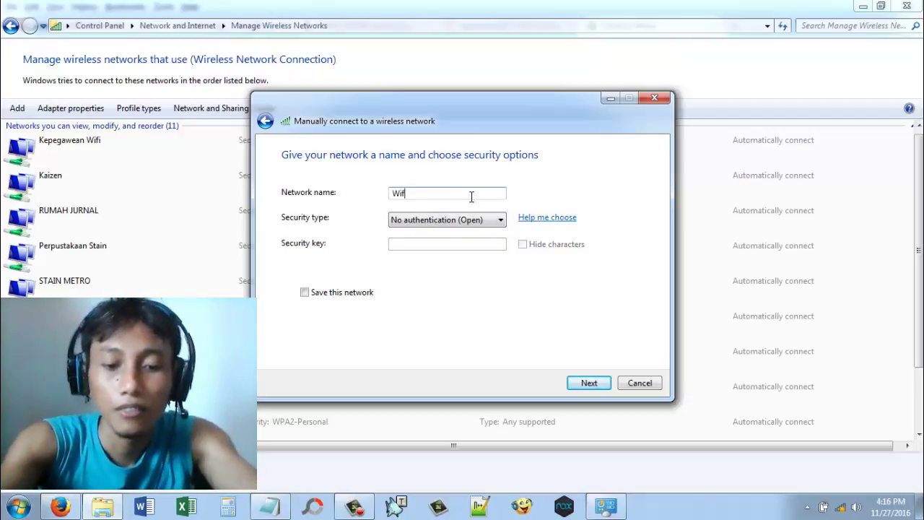
text(i Laptop)
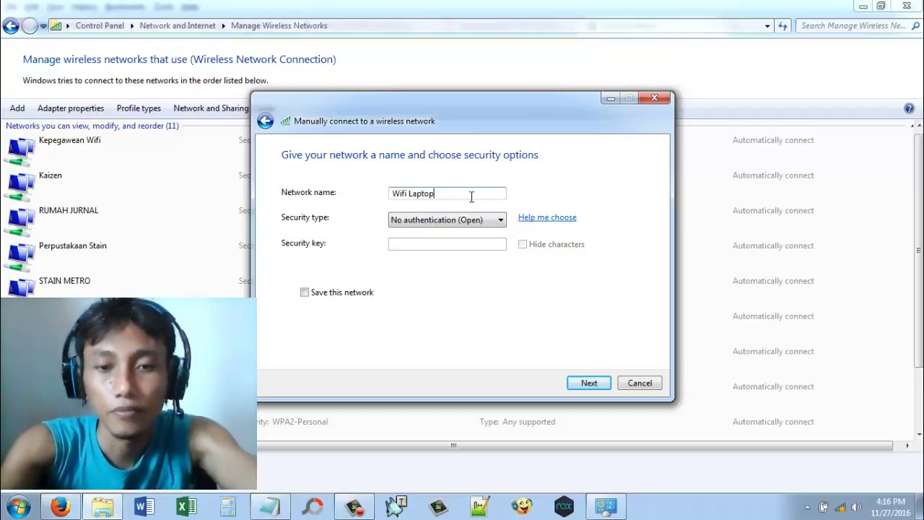
click(303, 293)
click(587, 383)
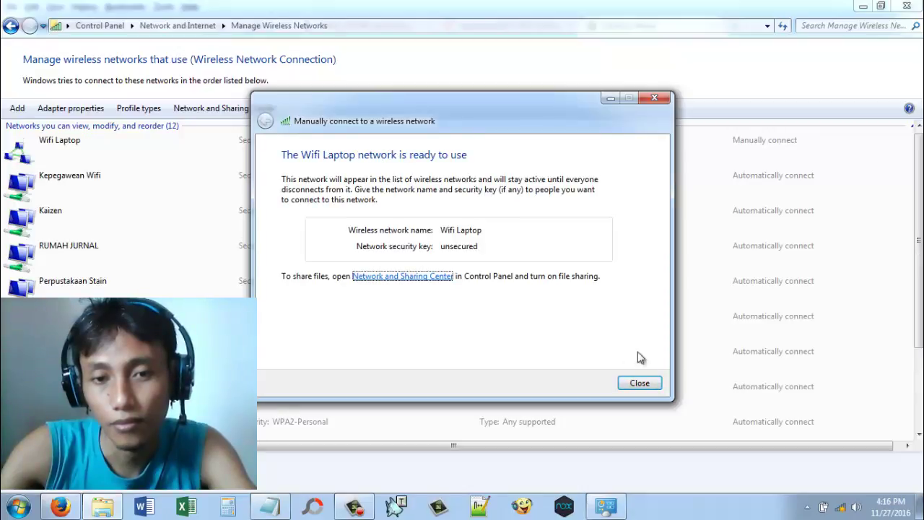
click(639, 384)
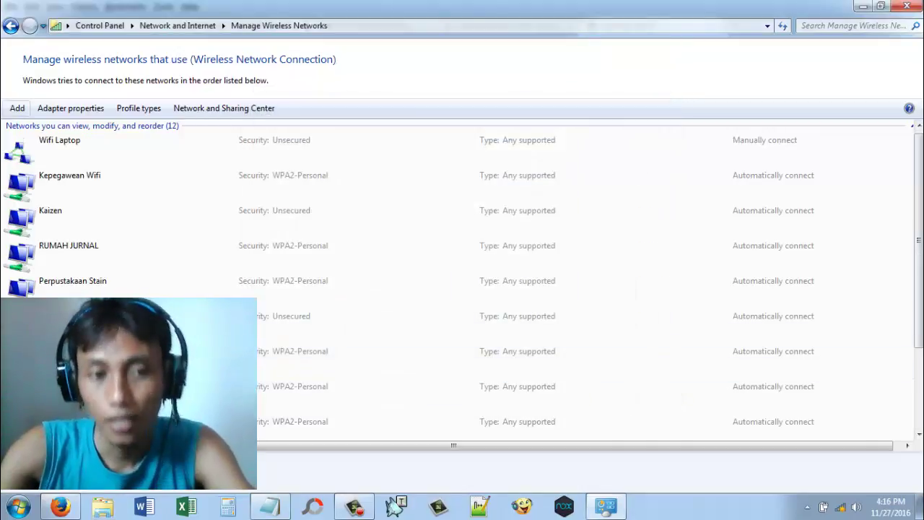
Check the Wifi Laptop network's state in the list of wireless networks, minimizing the Manage Wireless Networks window.
click(841, 507)
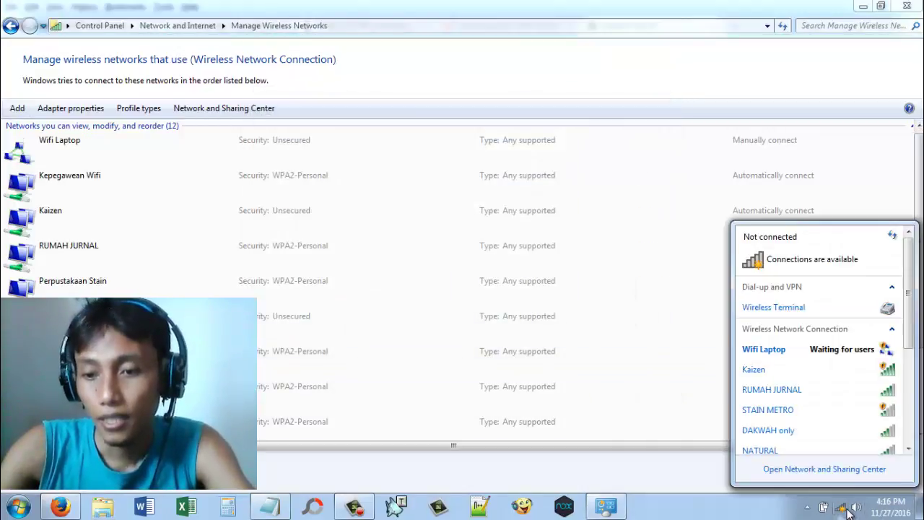
click(863, 6)
click(841, 508)
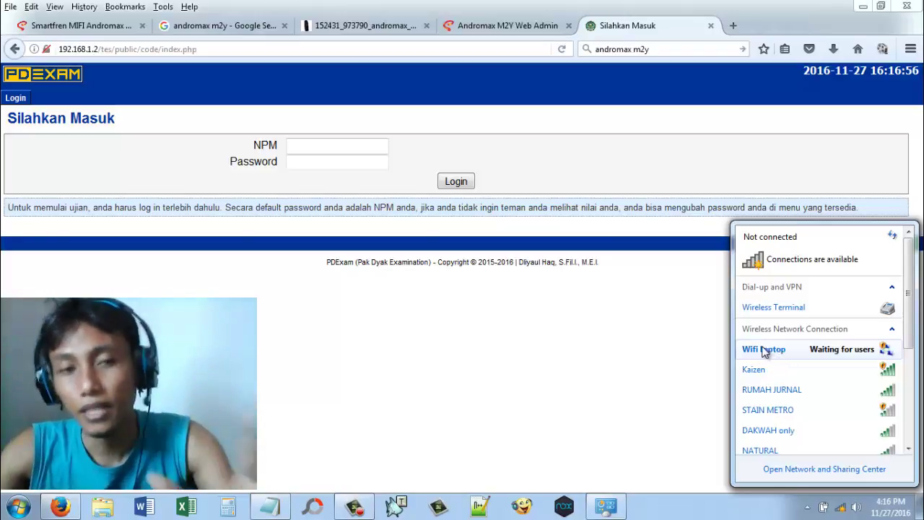
View the connection properties of the Wifi Laptop network and close them.
right_click(814, 352)
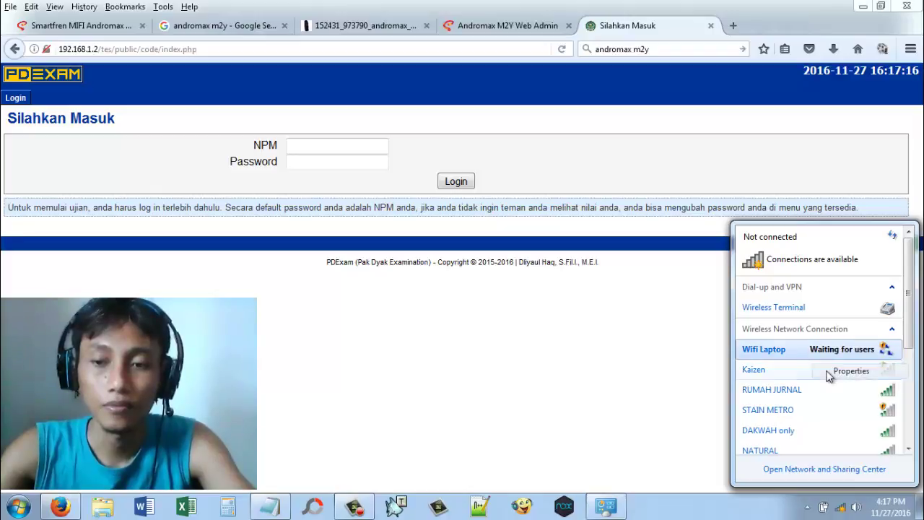
click(820, 373)
click(81, 85)
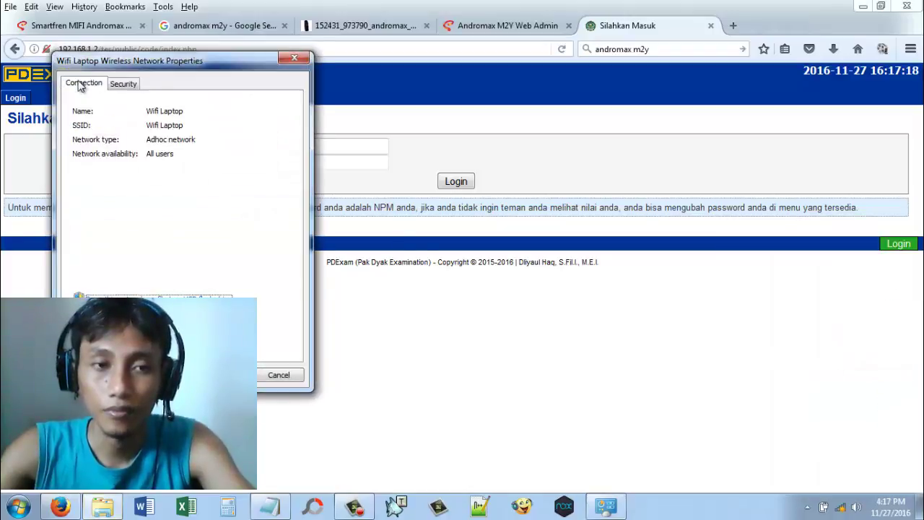
click(303, 62)
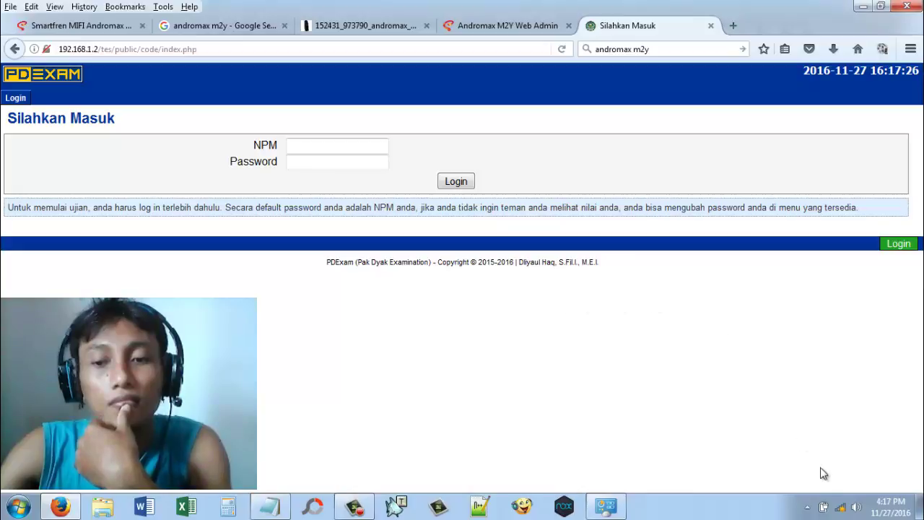
Show the available wireless networks again and expand the Wifi Laptop entry to see its connection option.
click(839, 506)
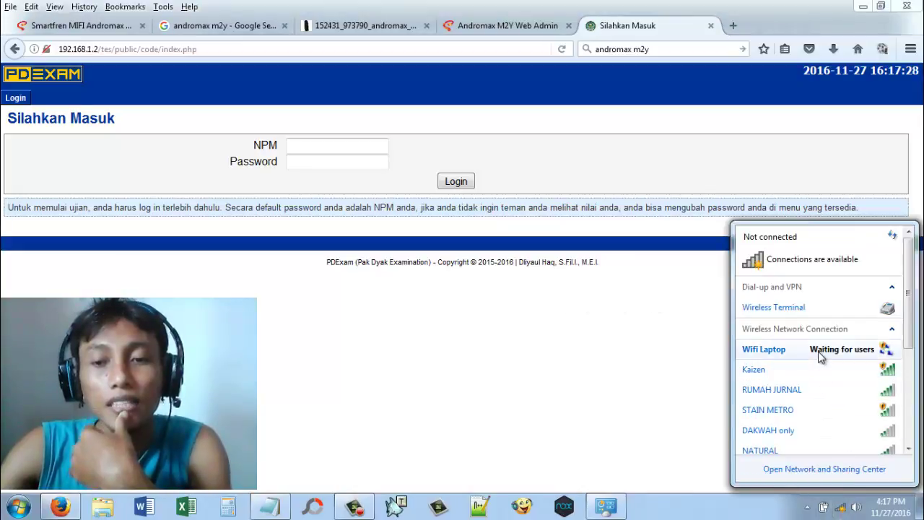
mouse_move(820, 357)
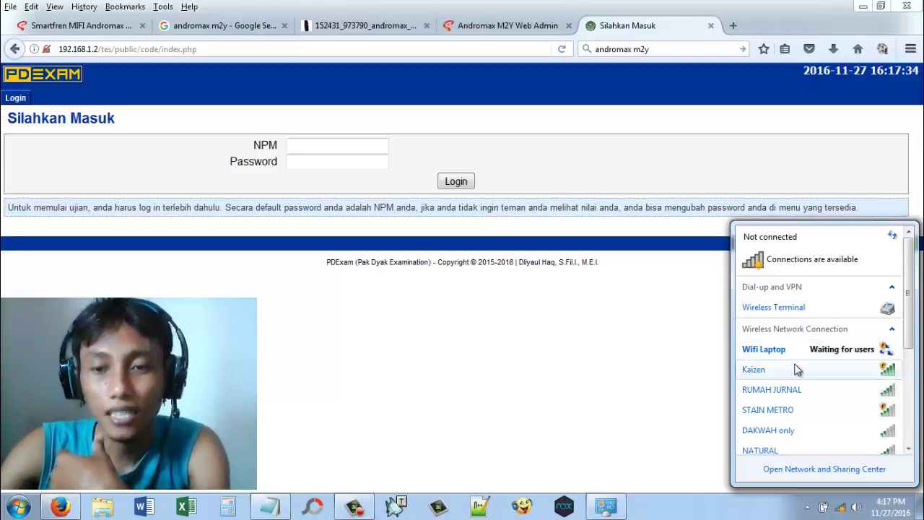
mouse_move(794, 376)
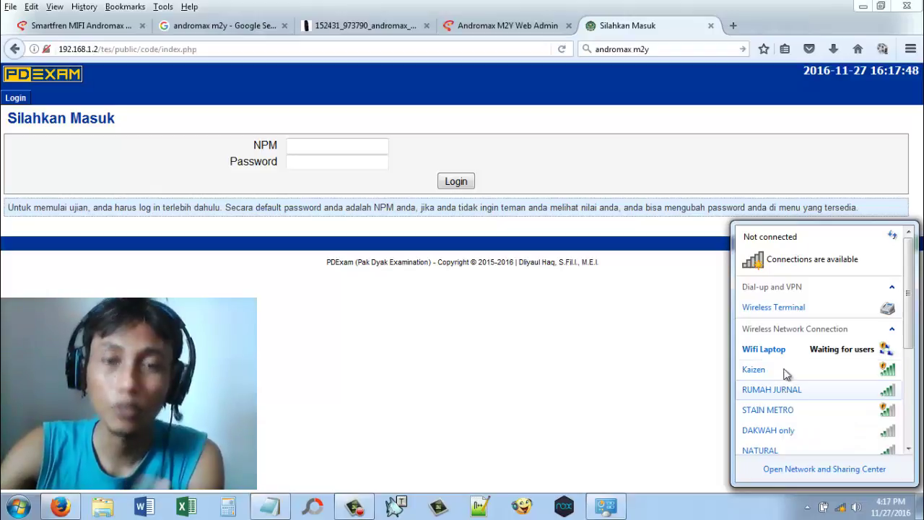
mouse_move(787, 354)
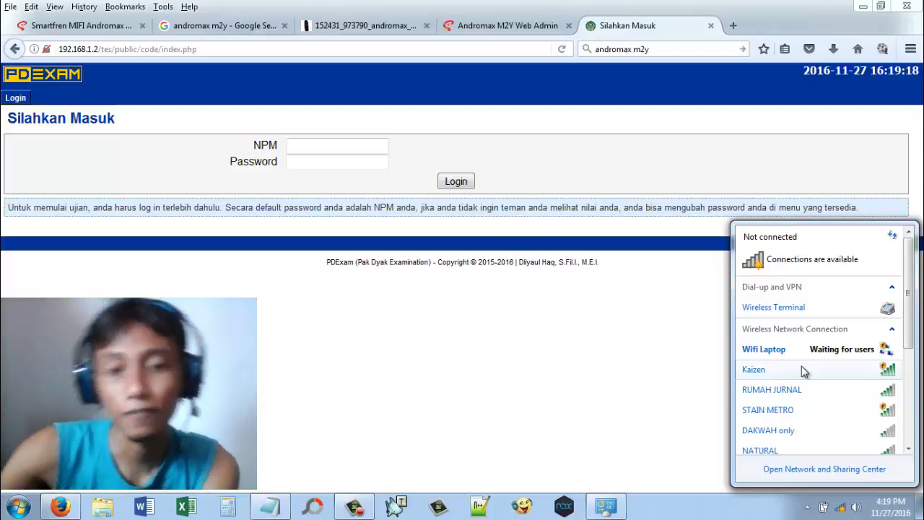
click(804, 352)
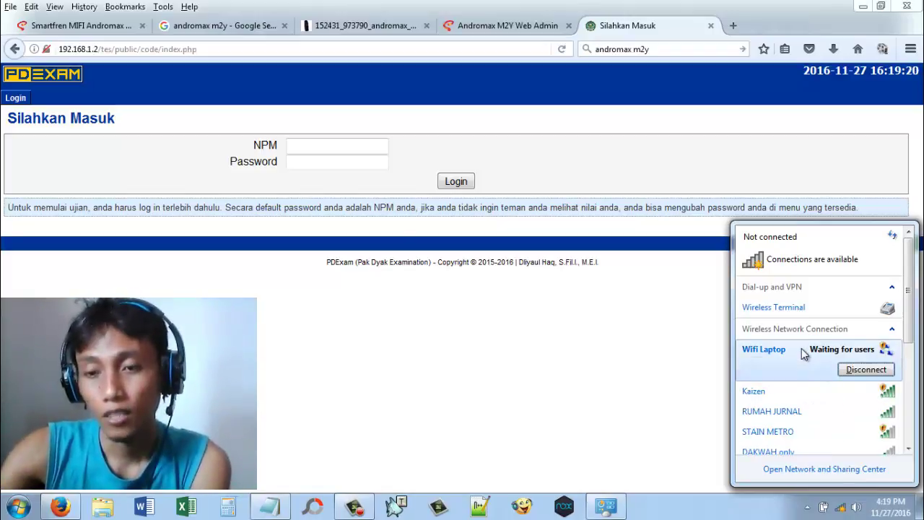